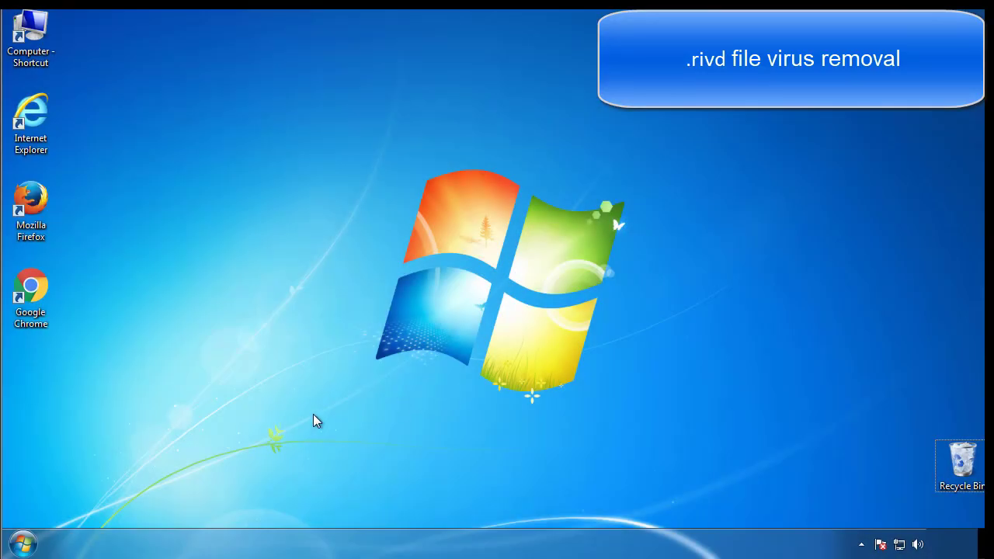
- Enable Minimal Safe boot in msconfig's Boot settings and restart Windows into Safe Mode
left_click(23, 544)
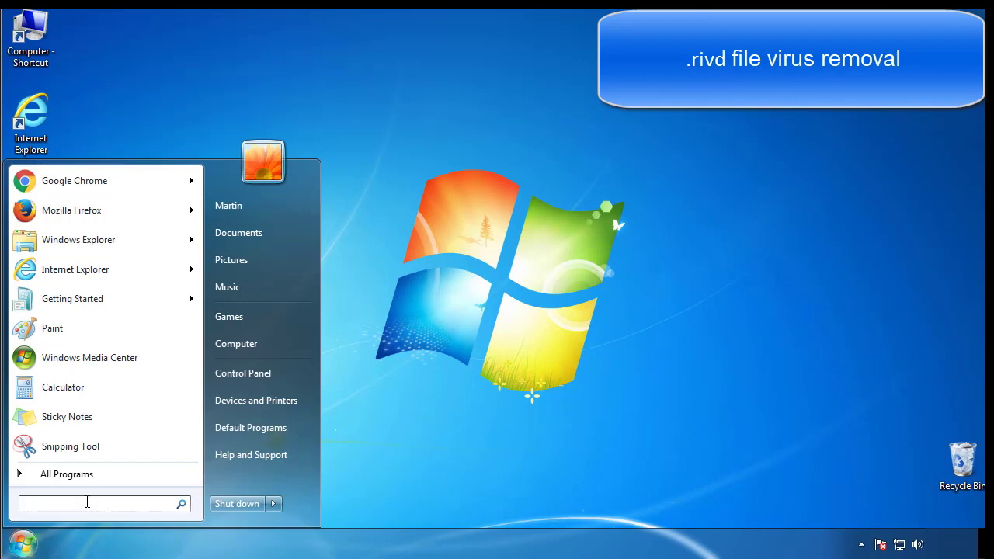
type("msconfig")
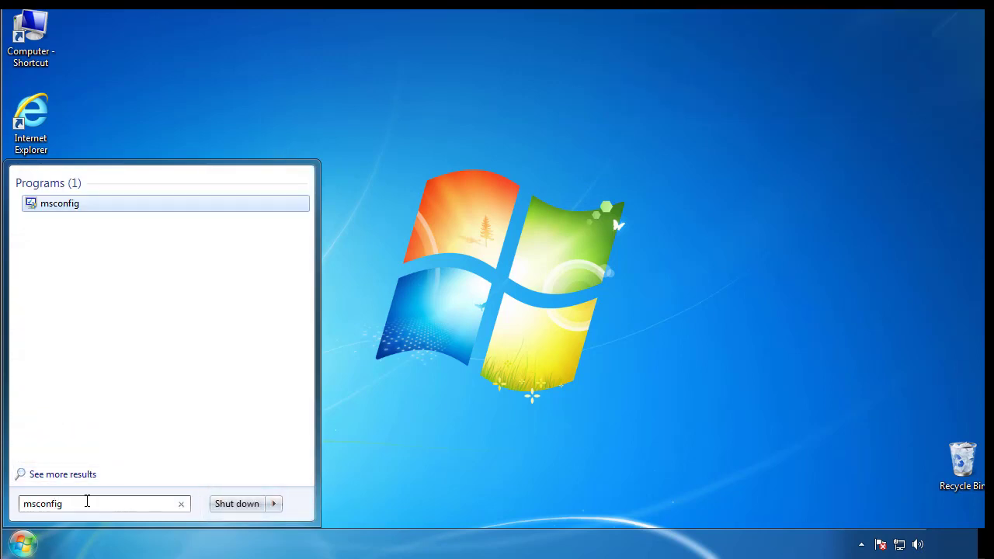
key("Return")
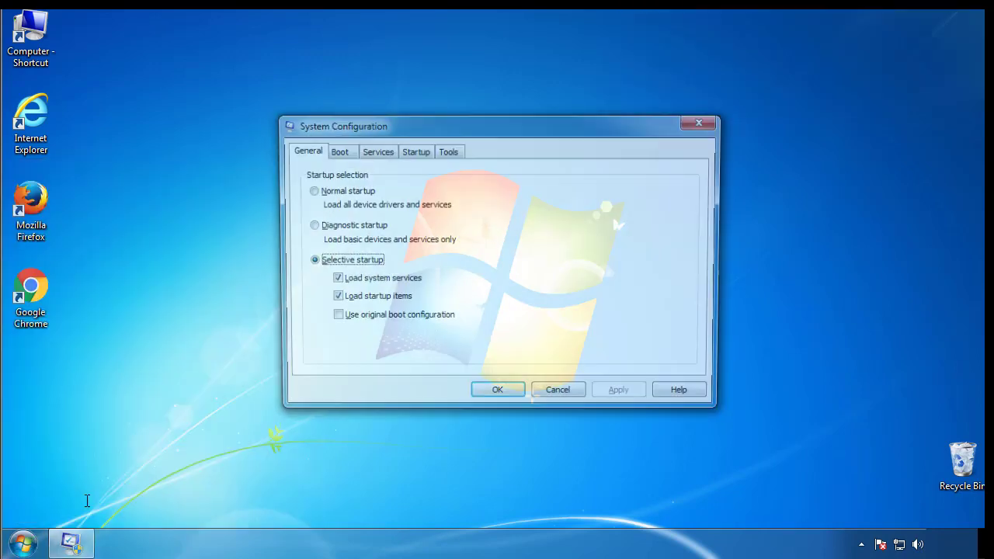
left_click(337, 152)
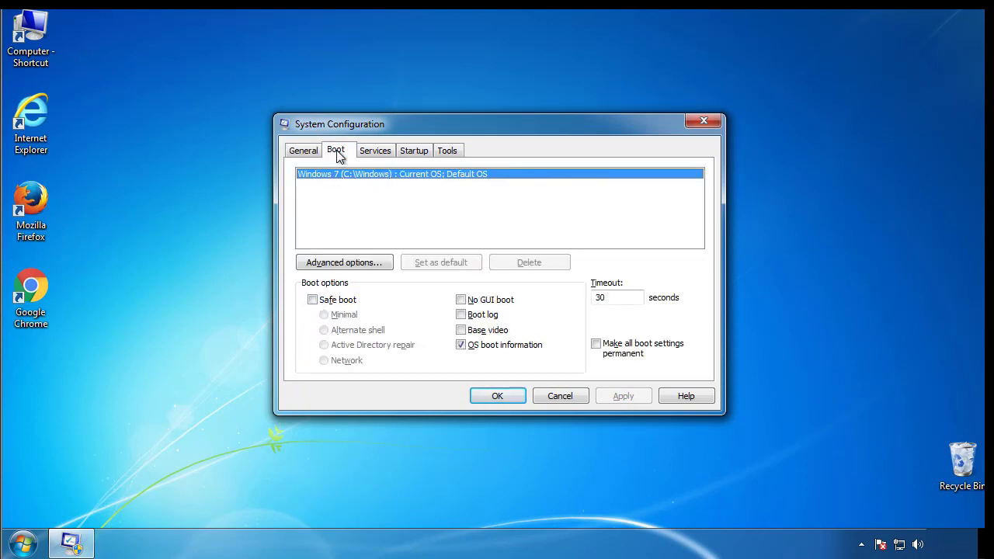
left_click(312, 300)
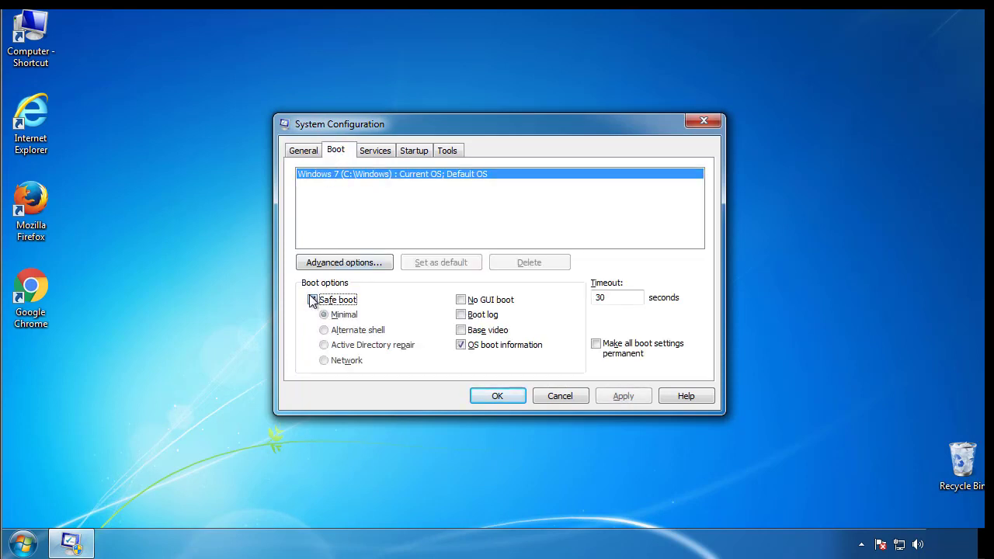
left_click(507, 399)
left_click(448, 302)
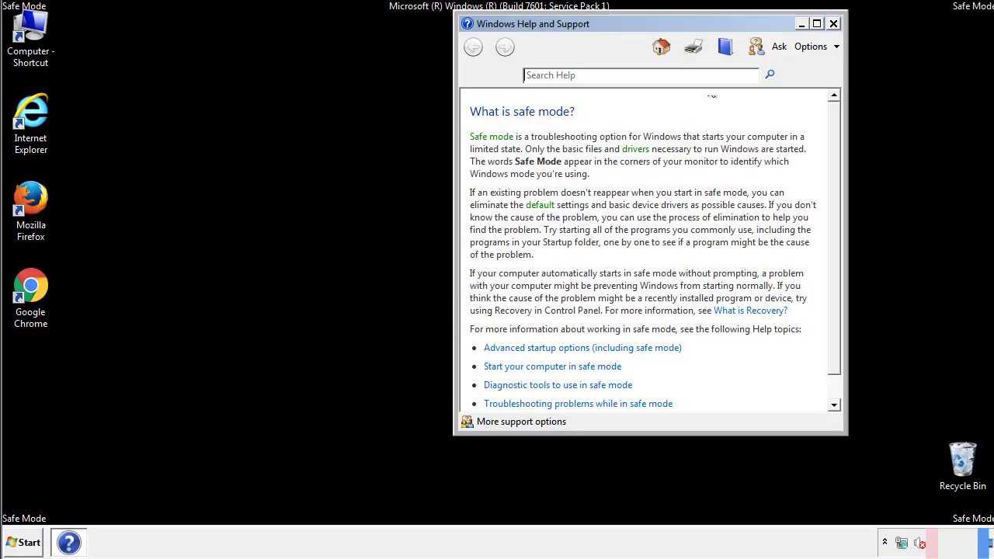
- Close Help and Support and keep Folder Options set to show hidden files, folders and drives
left_click(833, 23)
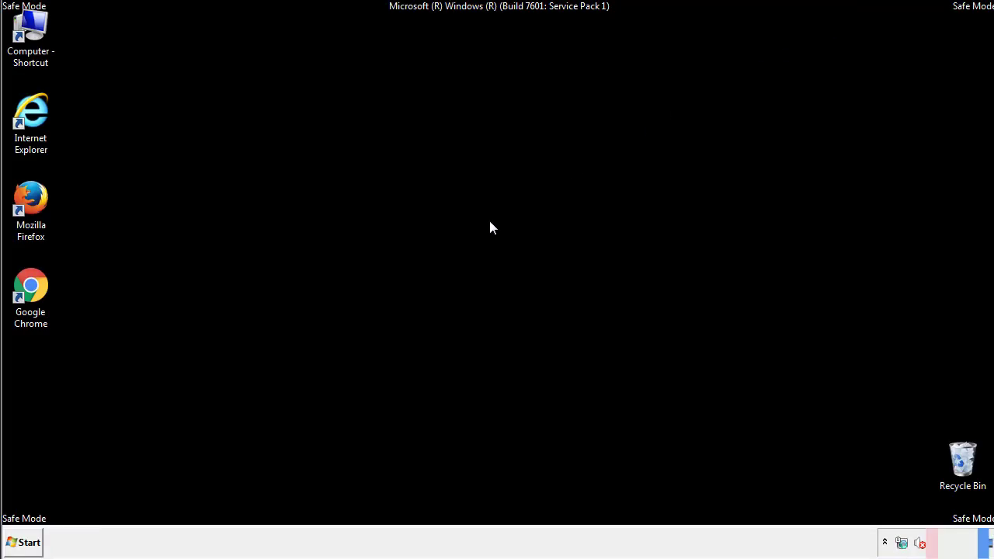
left_click(29, 542)
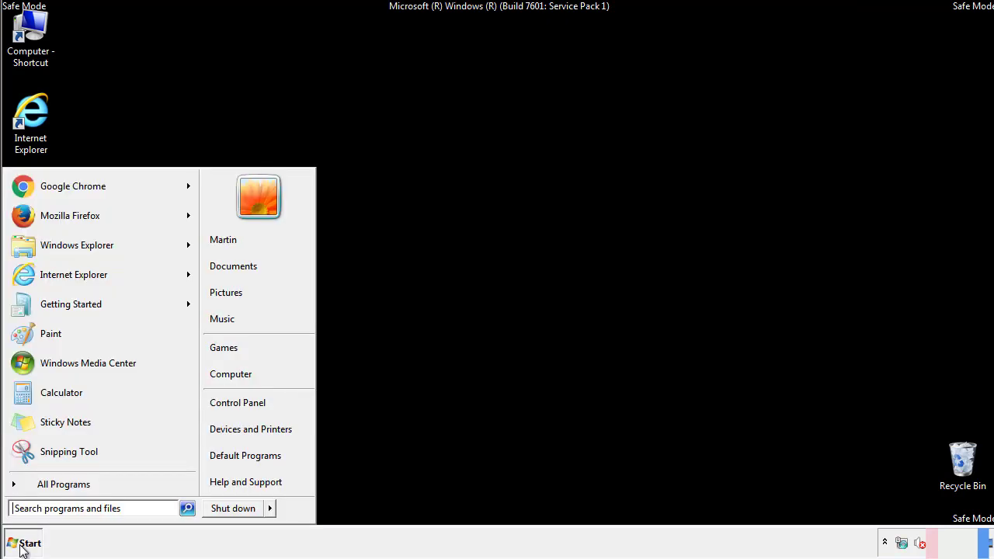
left_click(248, 400)
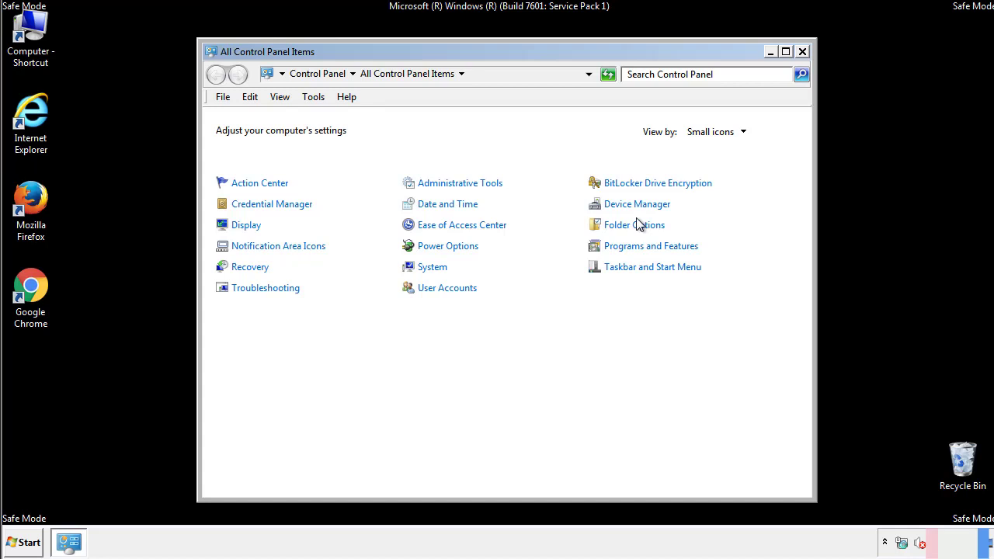
left_click(635, 225)
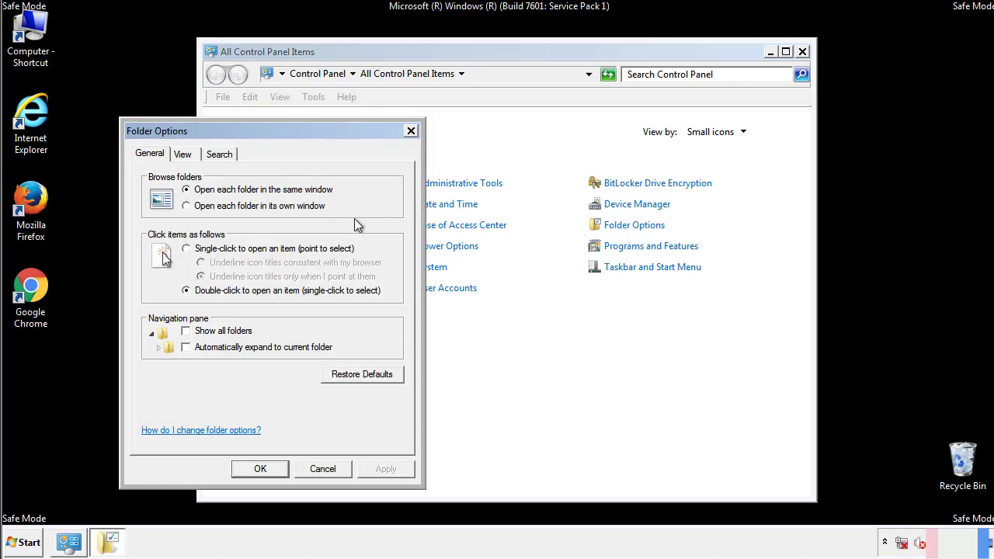
left_click(183, 156)
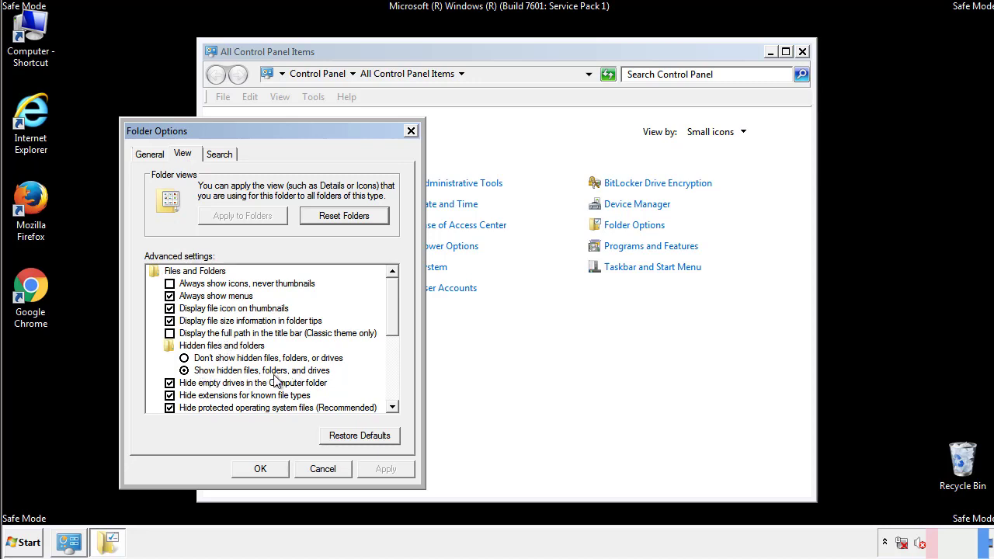
left_click(268, 468)
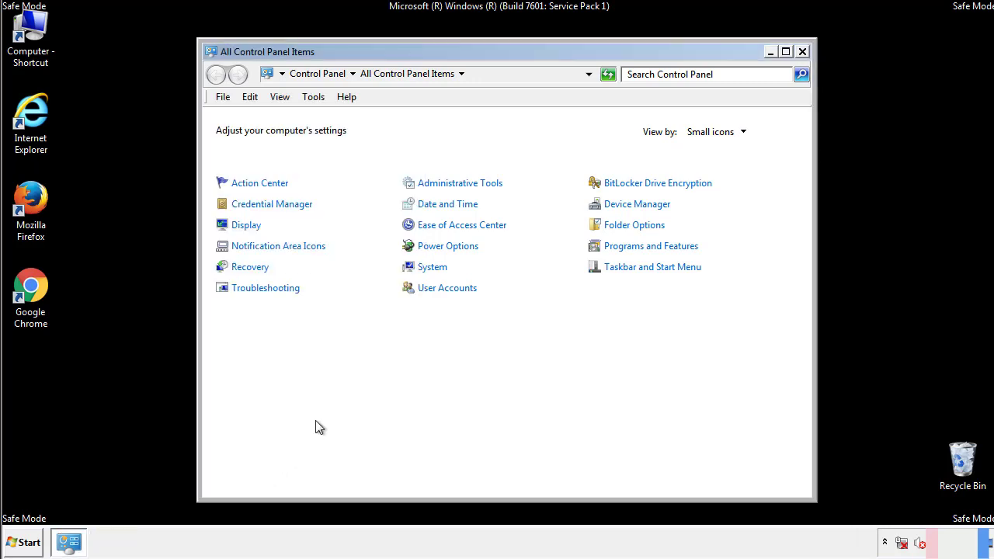
left_click(802, 51)
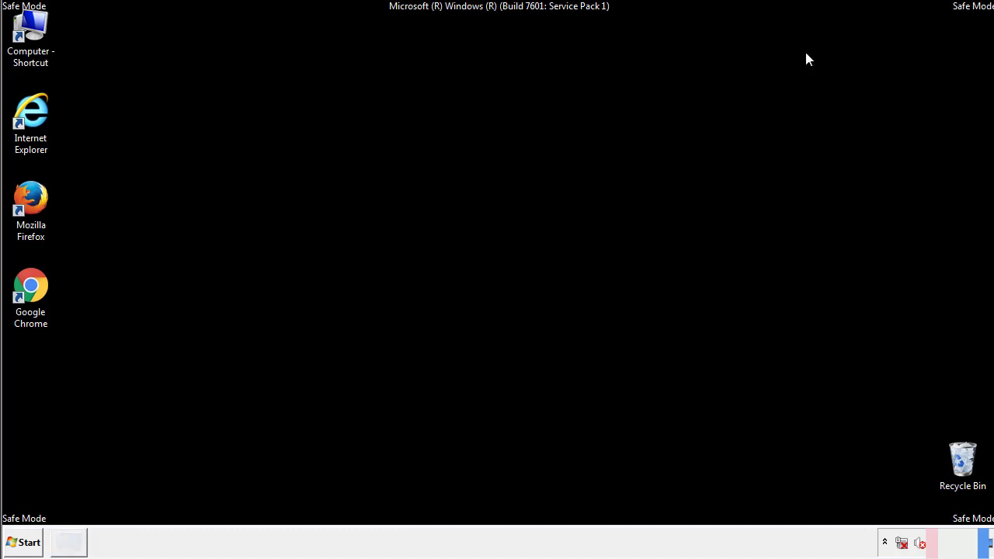
- Browse to C:\Windows\System32\drivers\etc and open the hosts file
double_click(40, 27)
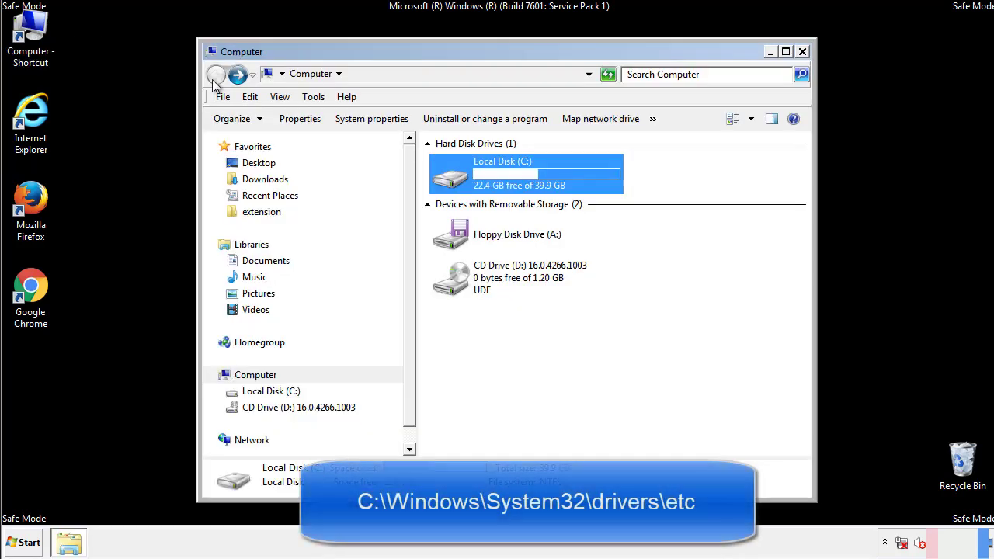
double_click(454, 179)
left_click(453, 286)
double_click(454, 285)
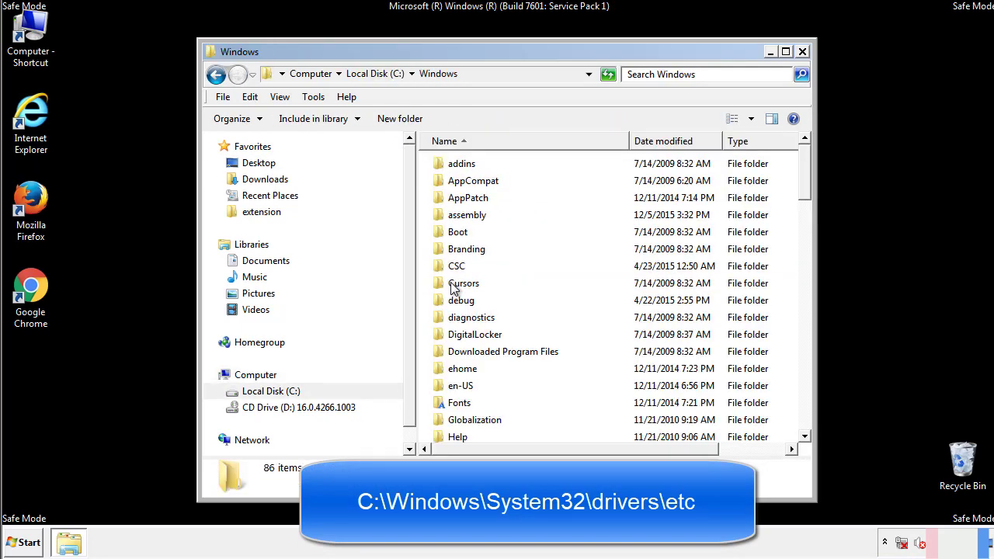
scroll(456, 346, "down", 2)
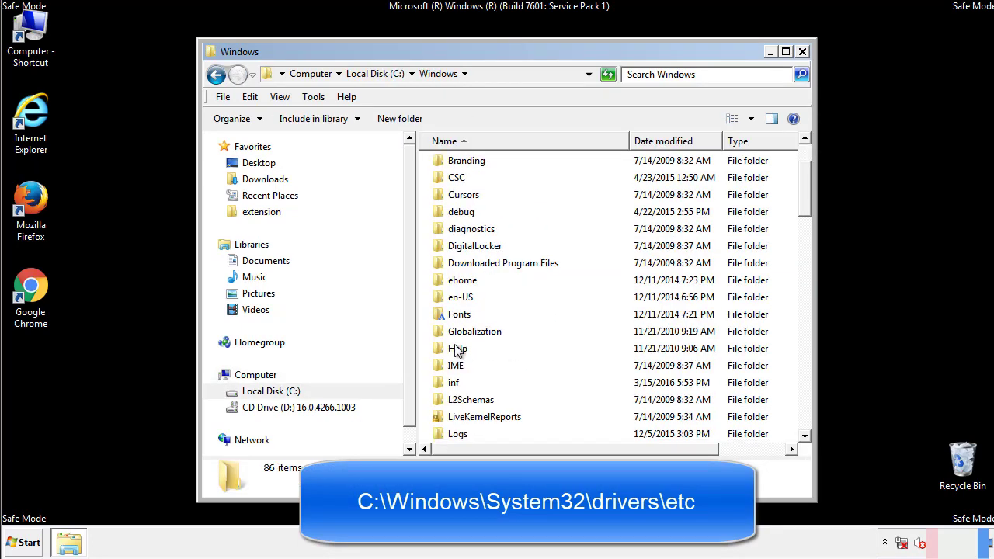
scroll(457, 351, "down", 7)
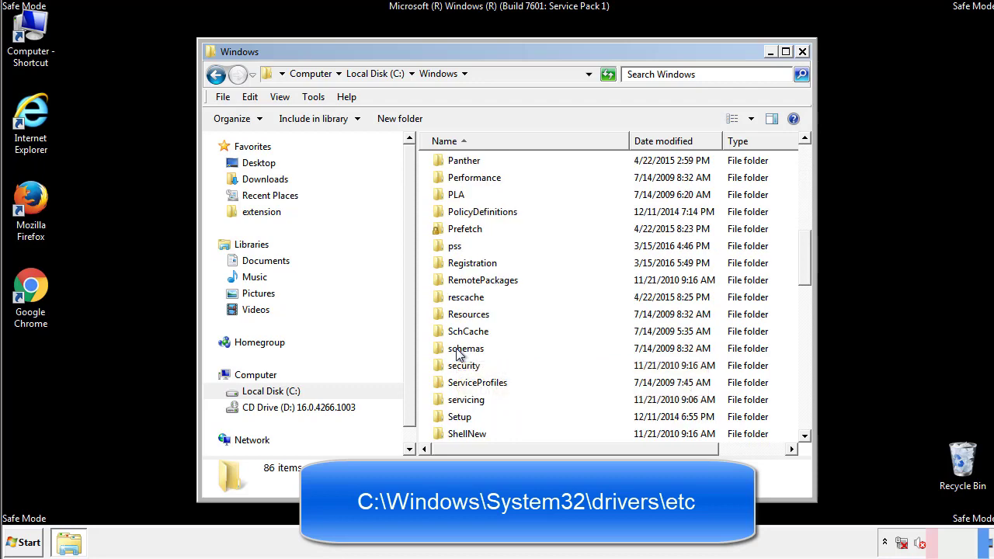
scroll(458, 353, "down", 2)
double_click(470, 400)
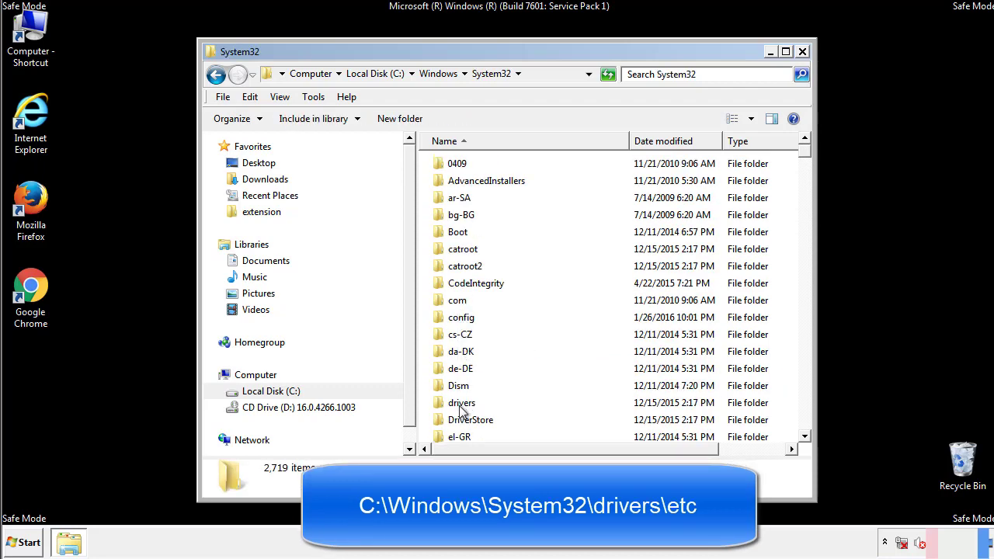
double_click(461, 404)
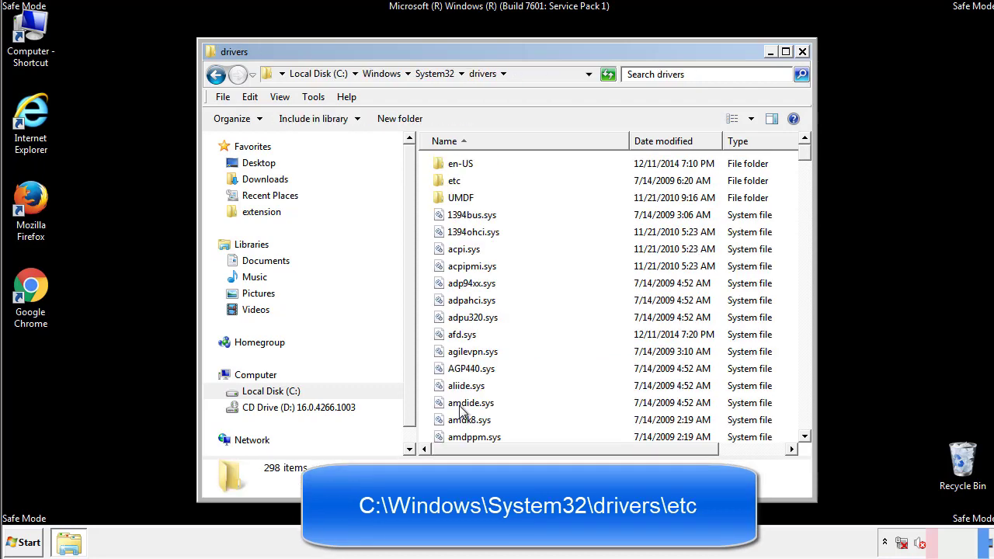
double_click(445, 187)
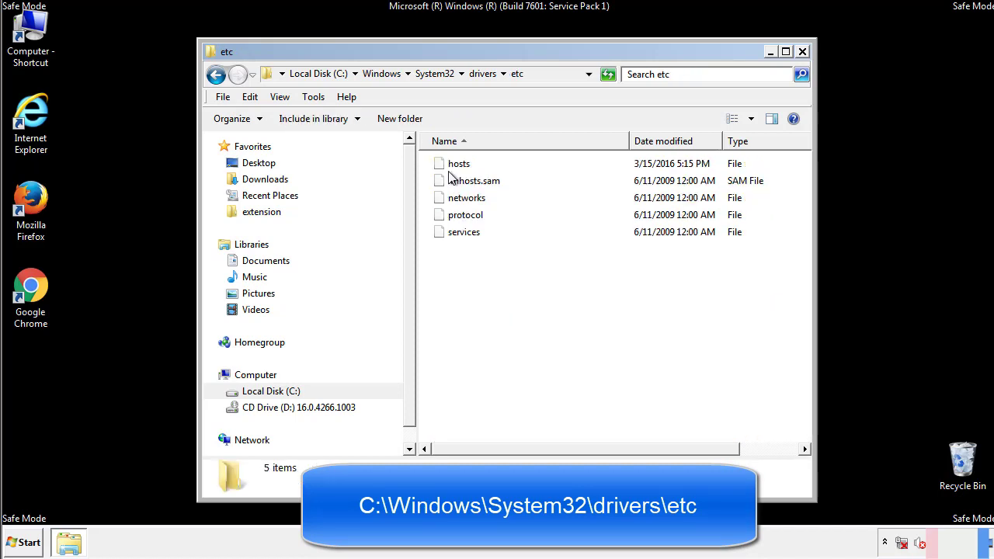
double_click(450, 165)
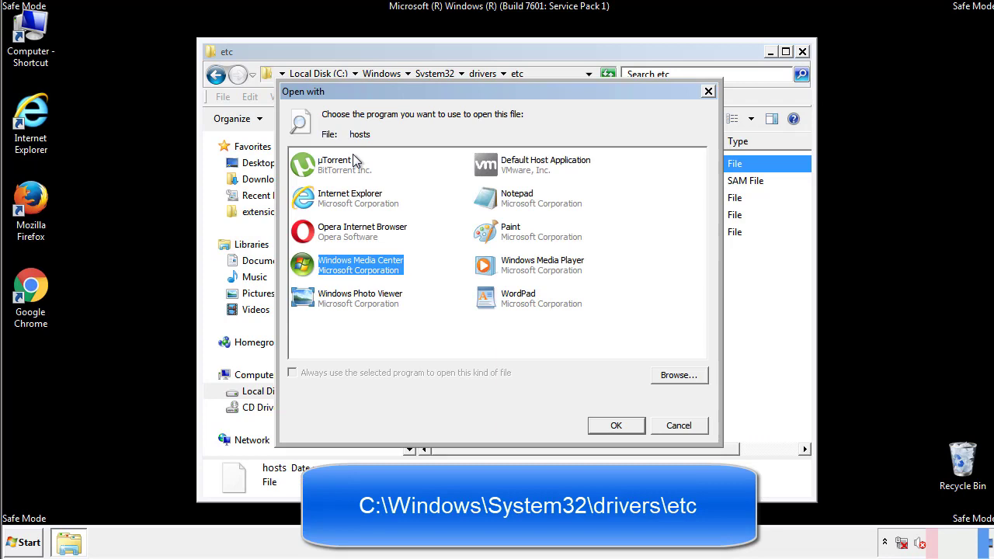
- Open hosts in Notepad and delete the four malicious host entries
left_click(503, 203)
left_click(613, 423)
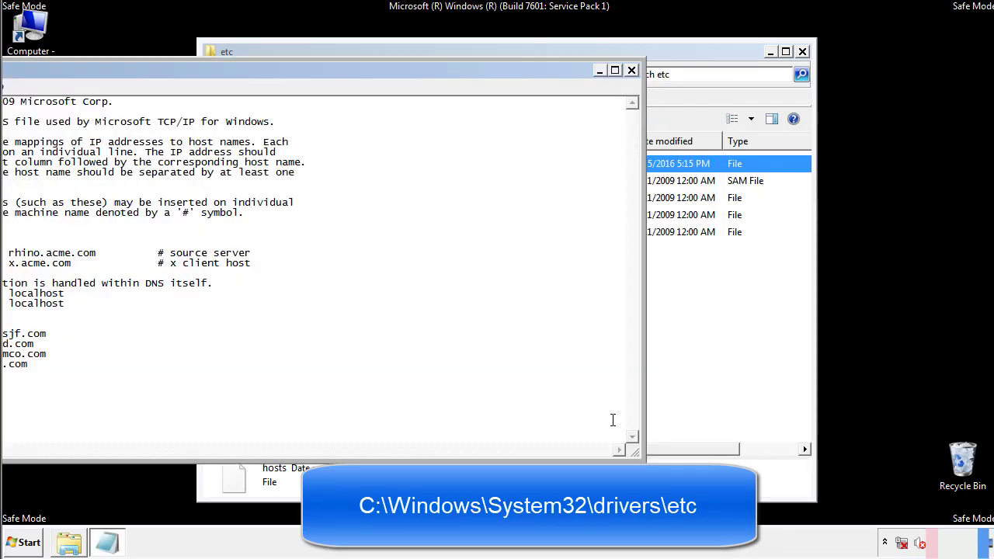
left_click_drag(406, 70, 632, 85)
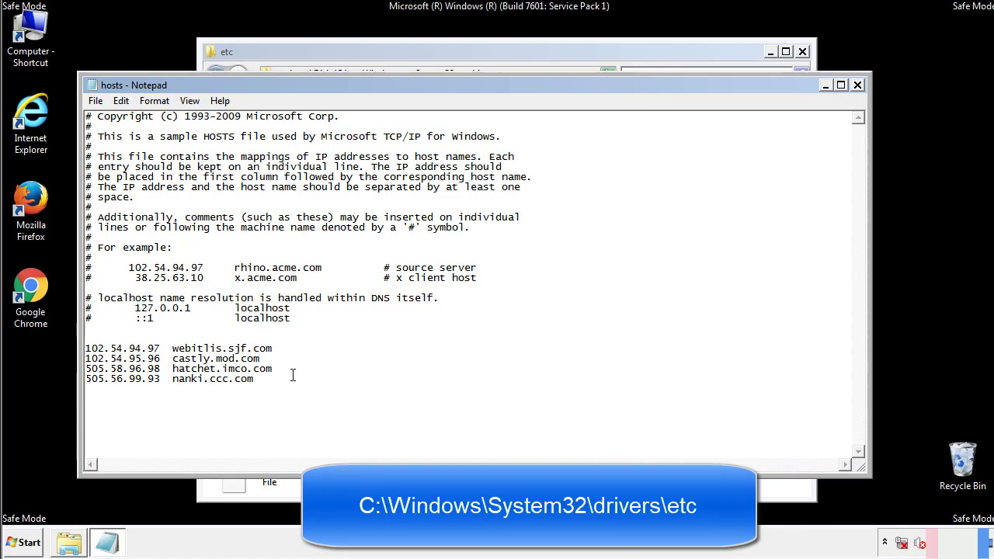
left_click_drag(277, 381, 87, 347)
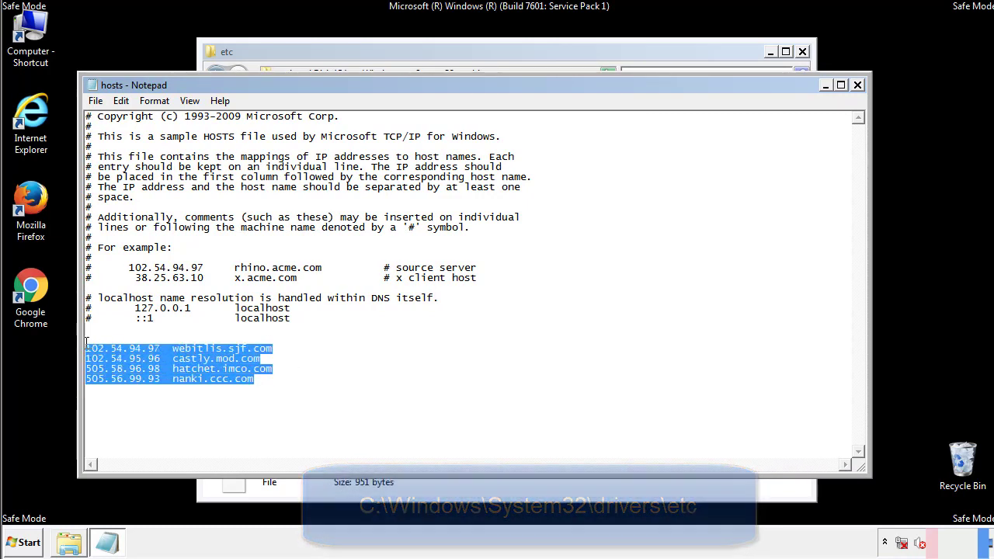
key("Delete")
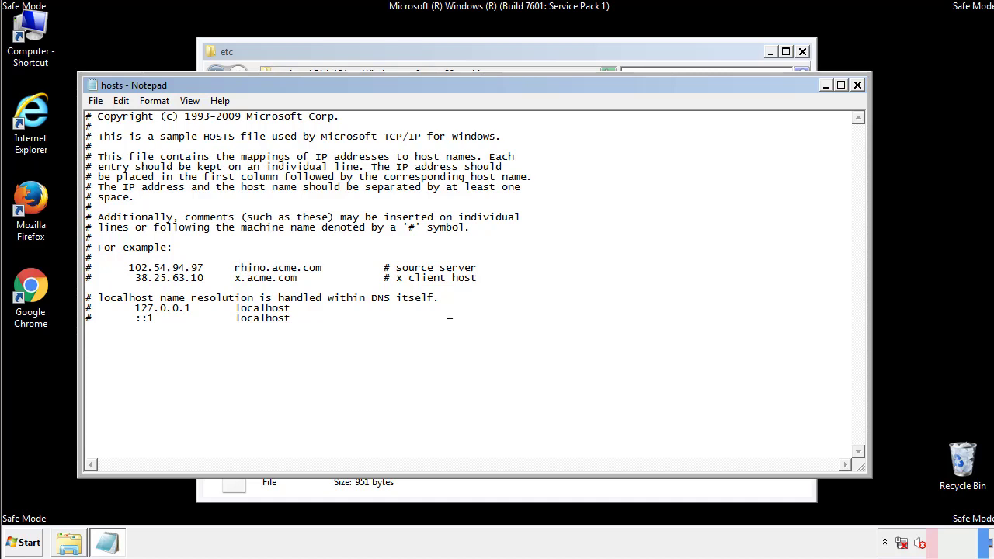
- Save the cleaned hosts file, closing Notepad and the etc folder window
left_click(858, 86)
left_click(438, 284)
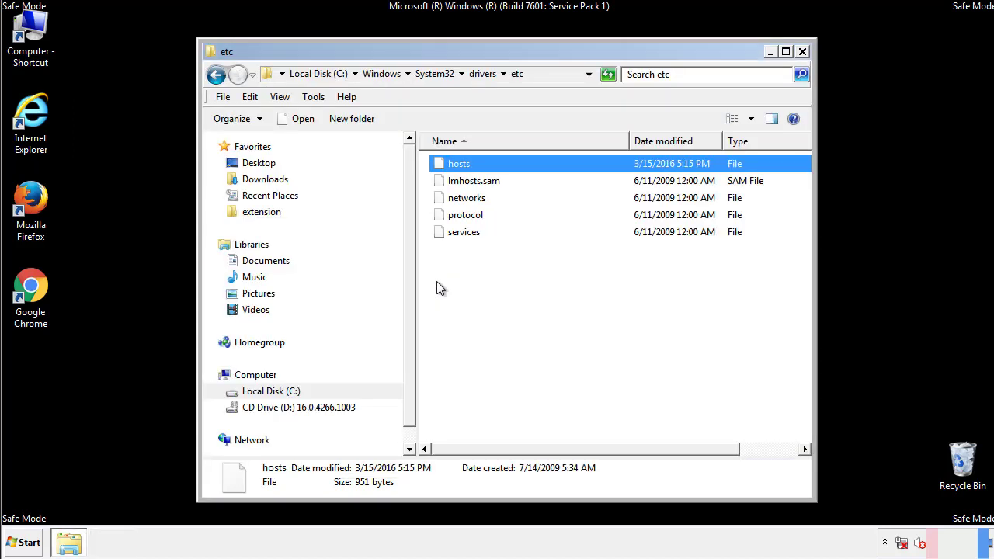
left_click(437, 281)
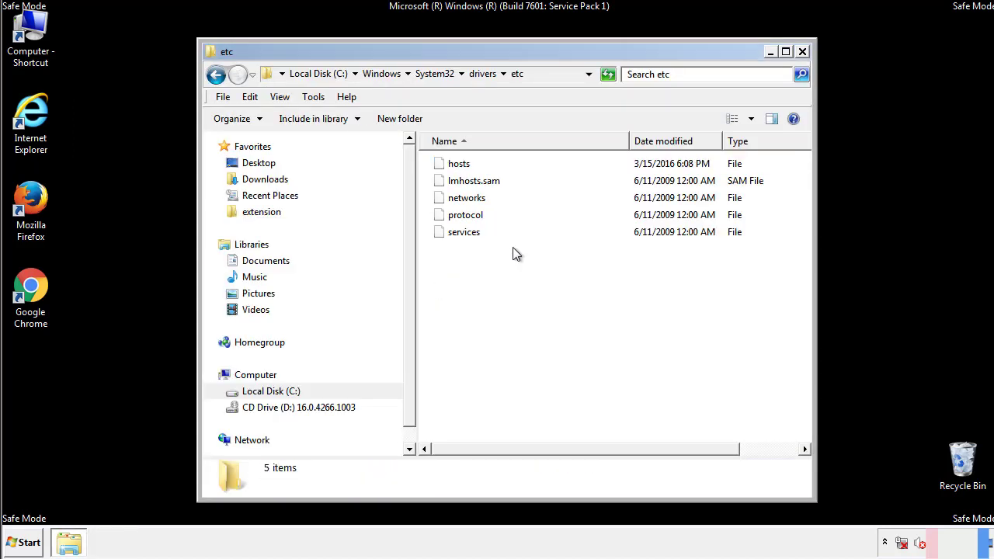
left_click(804, 52)
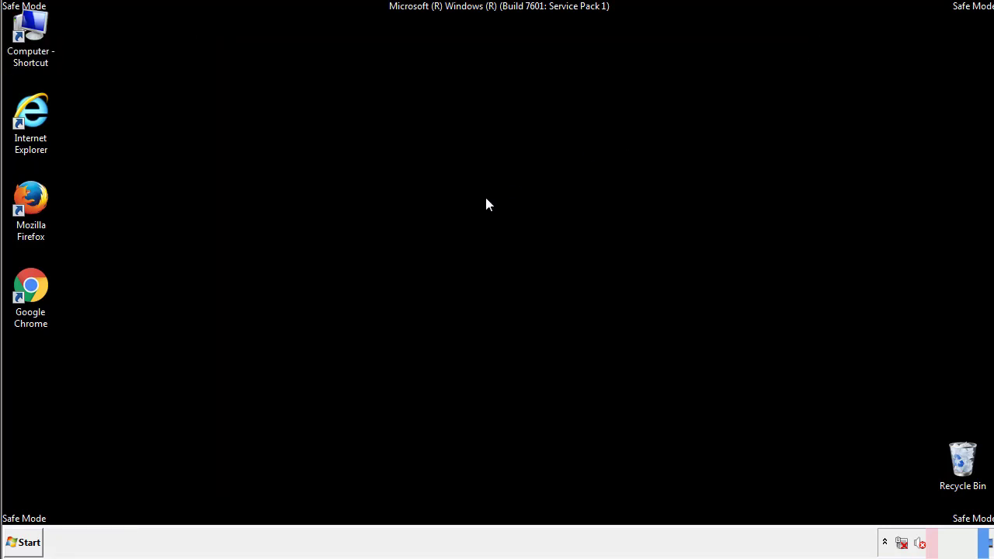
- Open the Startup folder from the All Programs list
left_click(22, 542)
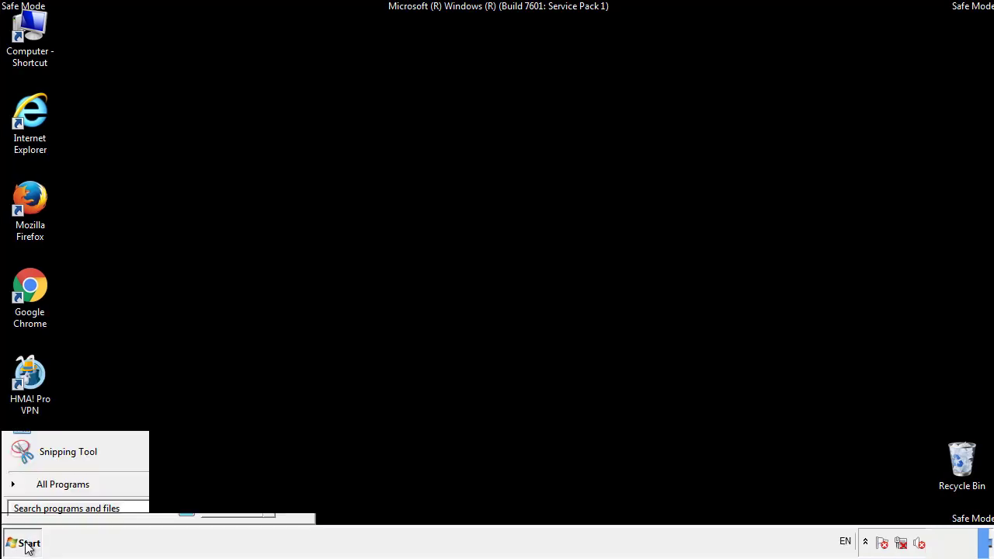
left_click(44, 485)
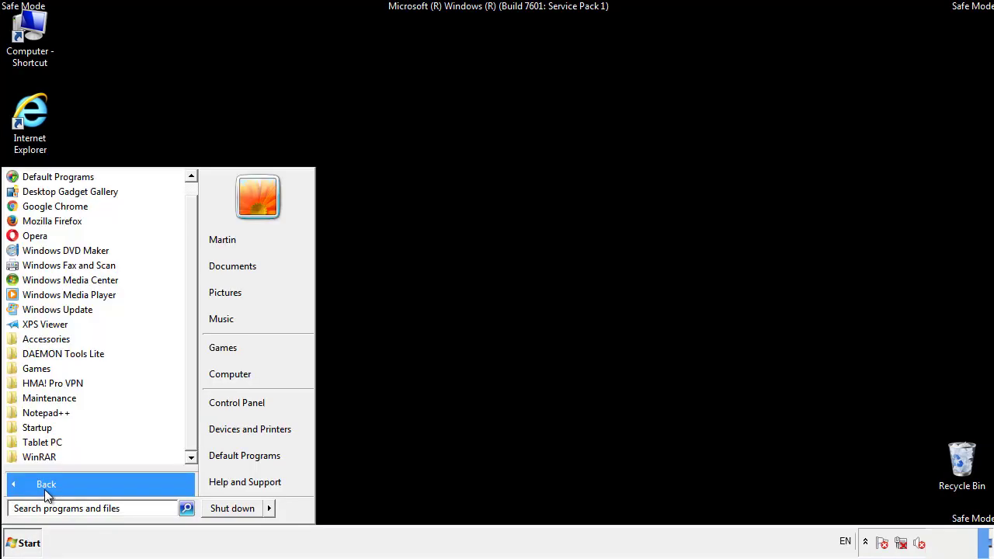
right_click(43, 428)
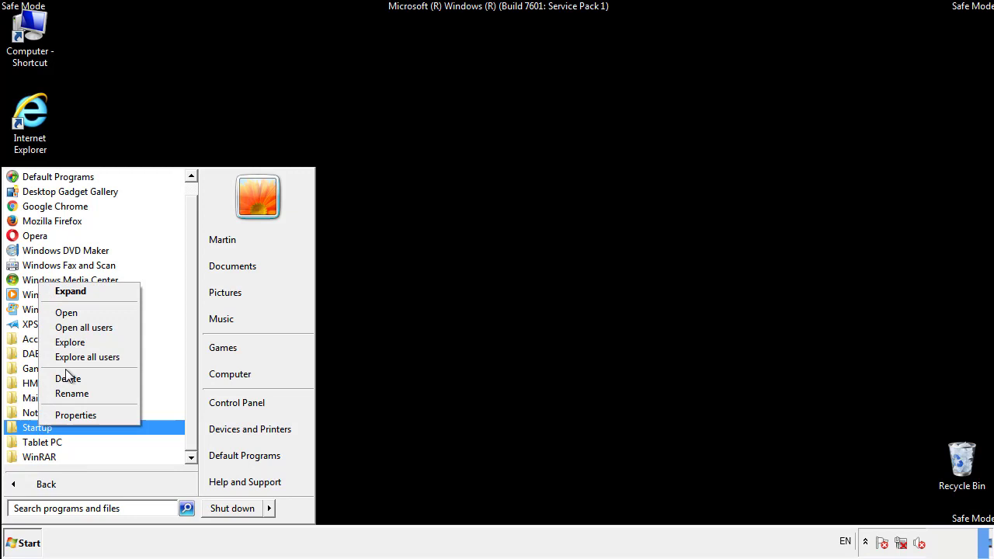
left_click(75, 312)
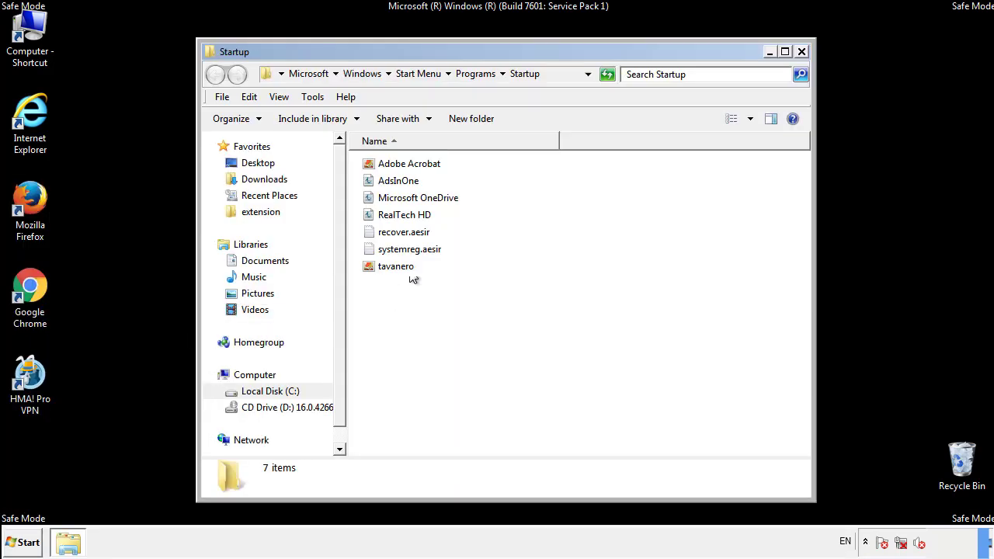
- Delete AdsInOne, recover.aesir, systemreg.aesir and tavanero from Startup, then close the folder
left_click(405, 184)
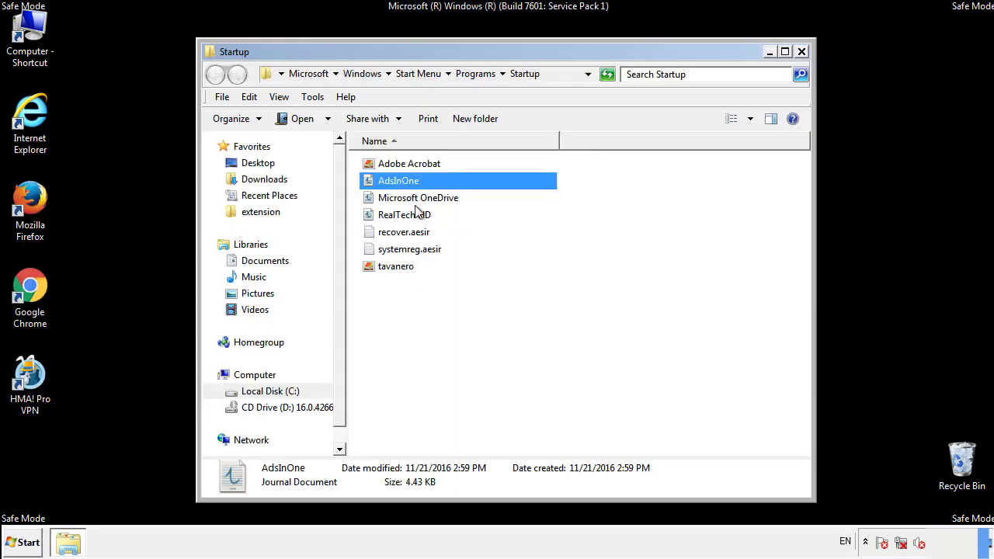
left_click(404, 236, "ctrl")
left_click(413, 248, "ctrl")
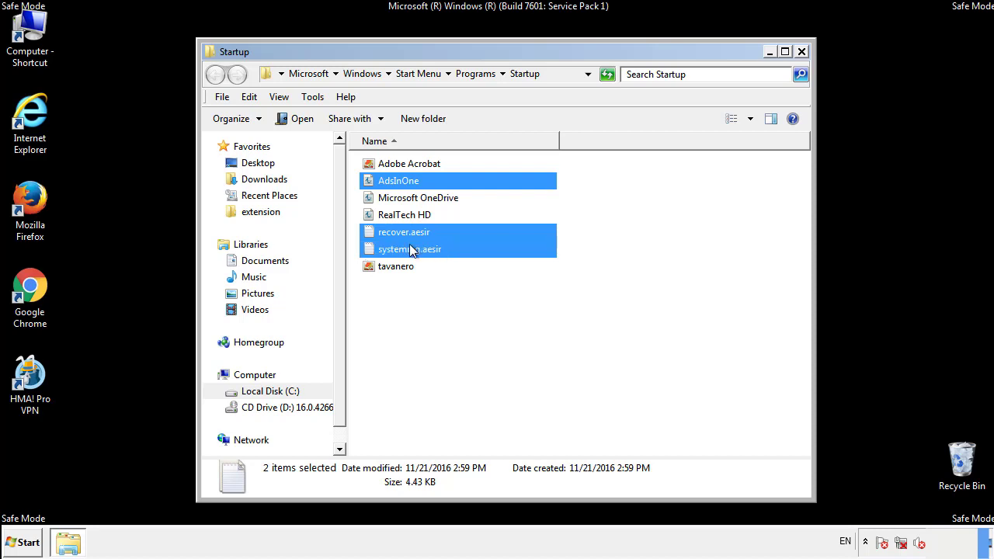
left_click(399, 268, "ctrl")
right_click(393, 268)
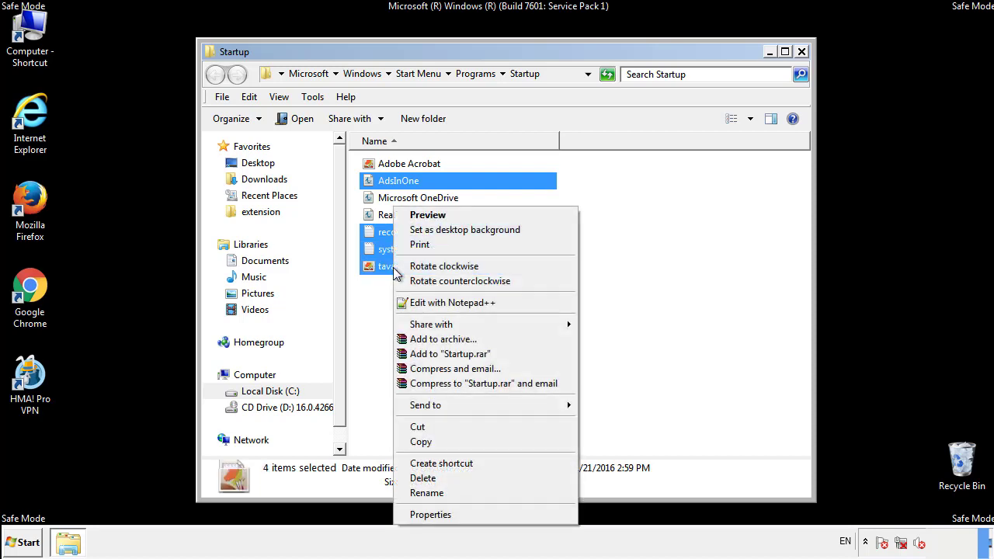
left_click(422, 478)
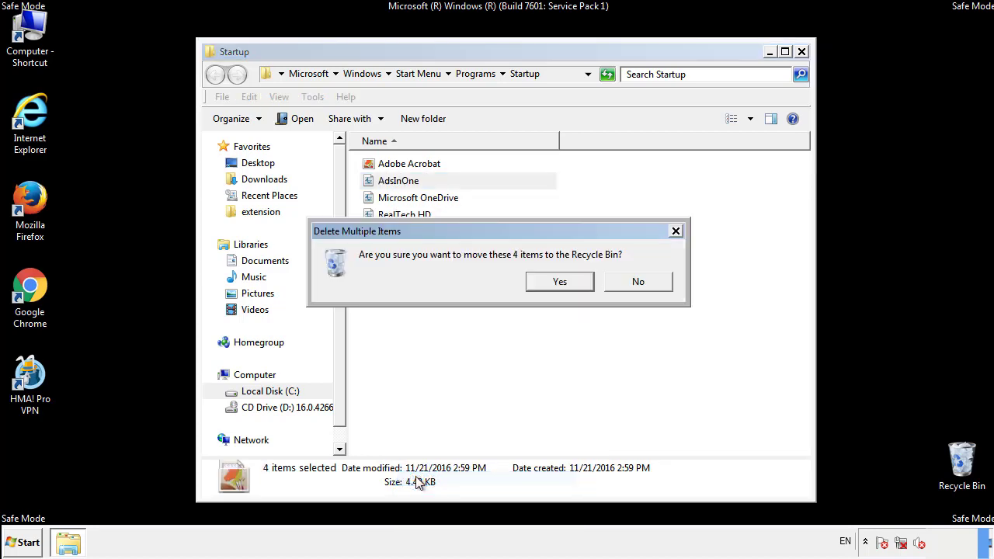
left_click(555, 284)
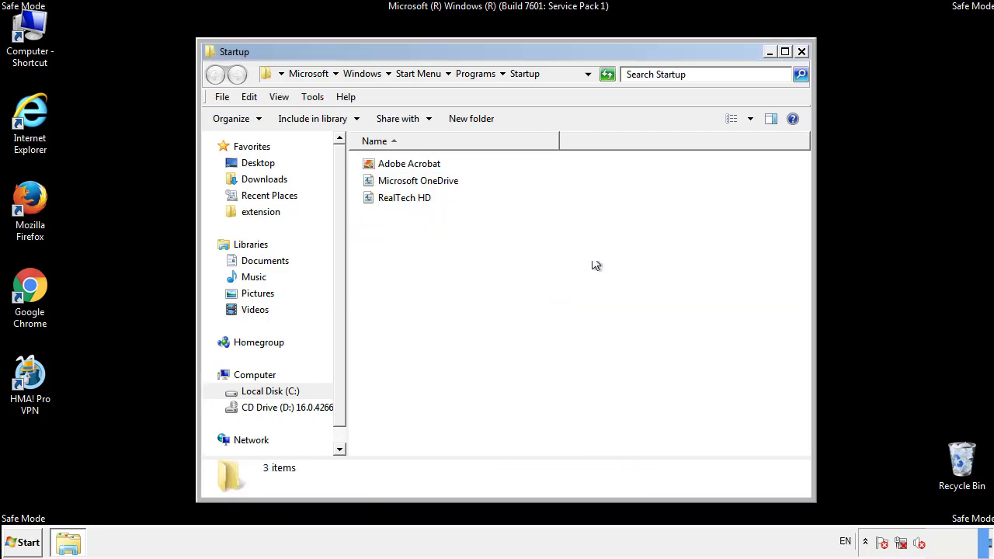
left_click(804, 60)
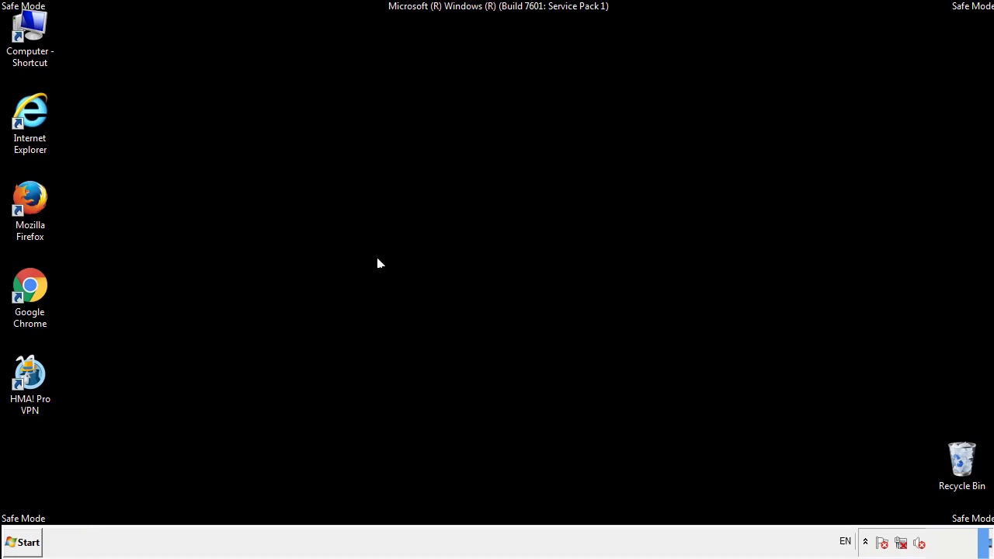
- Launch Registry Editor with regedit from the Start search
left_click(23, 544)
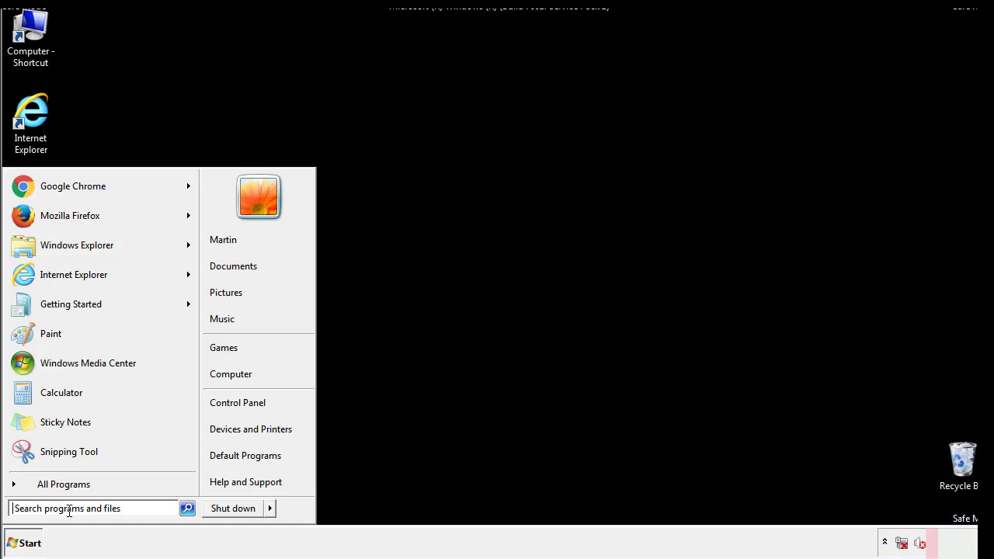
type("reged")
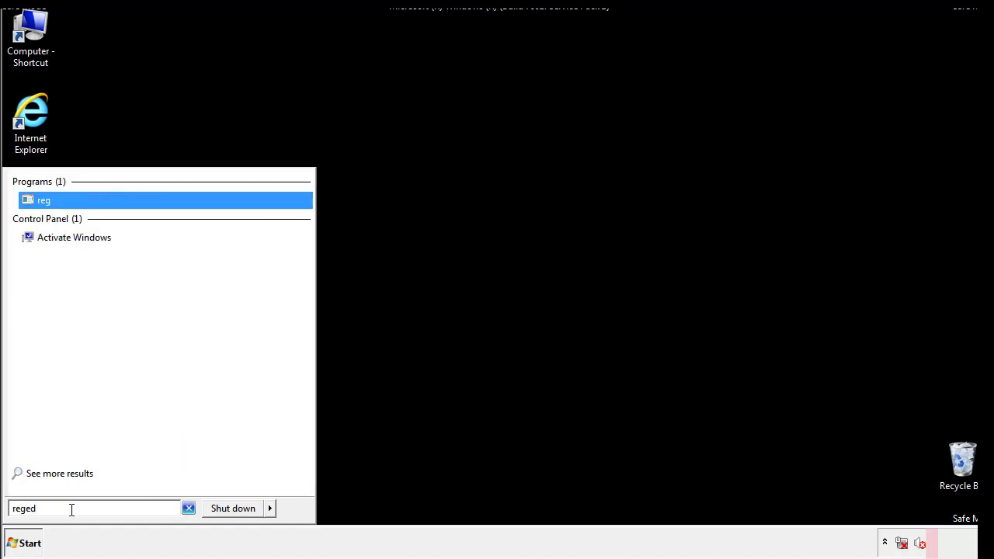
type("it")
key("Return")
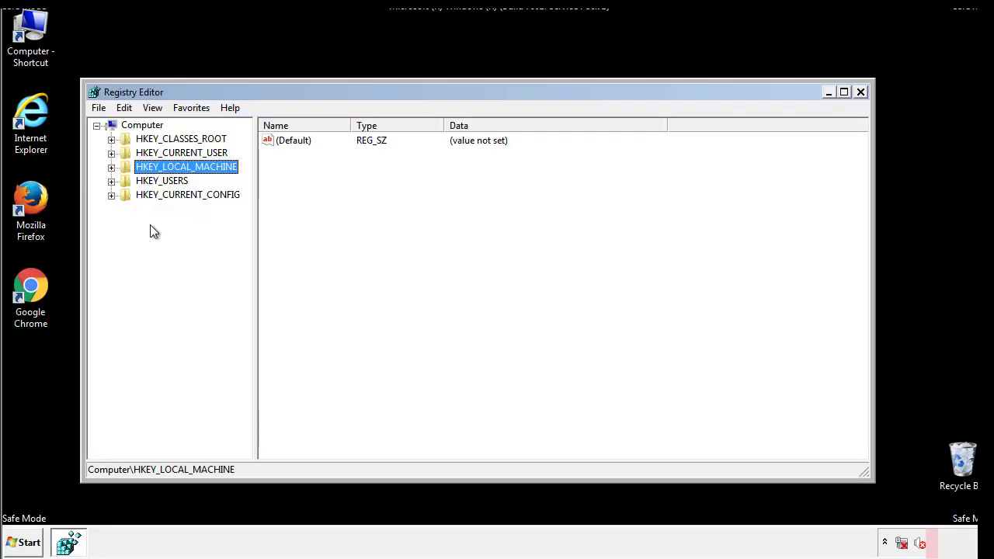
- Expand HKEY_LOCAL_MACHINE down to SOFTWARE\Microsoft\Windows\CurrentVersion
left_click(111, 168)
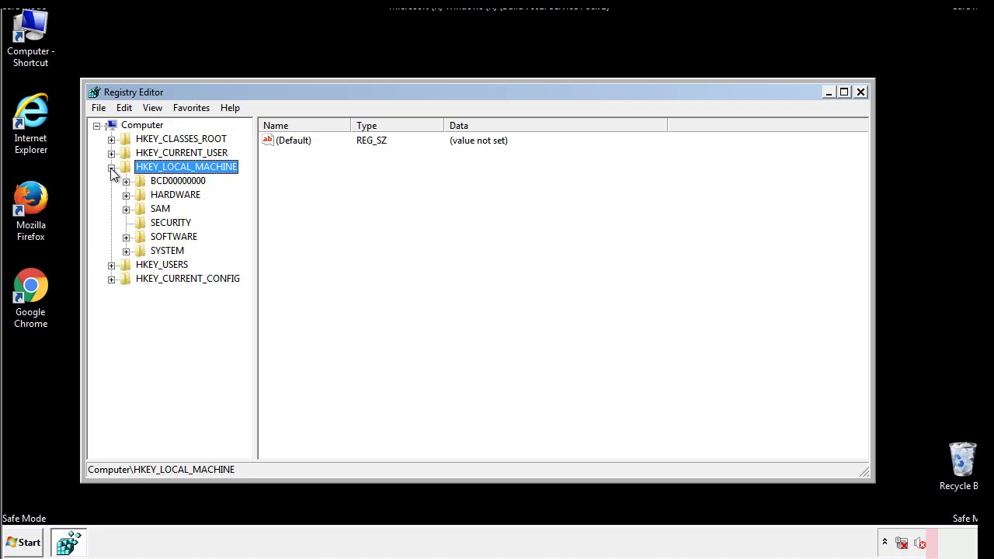
left_click(126, 237)
left_click_drag(245, 229, 246, 257)
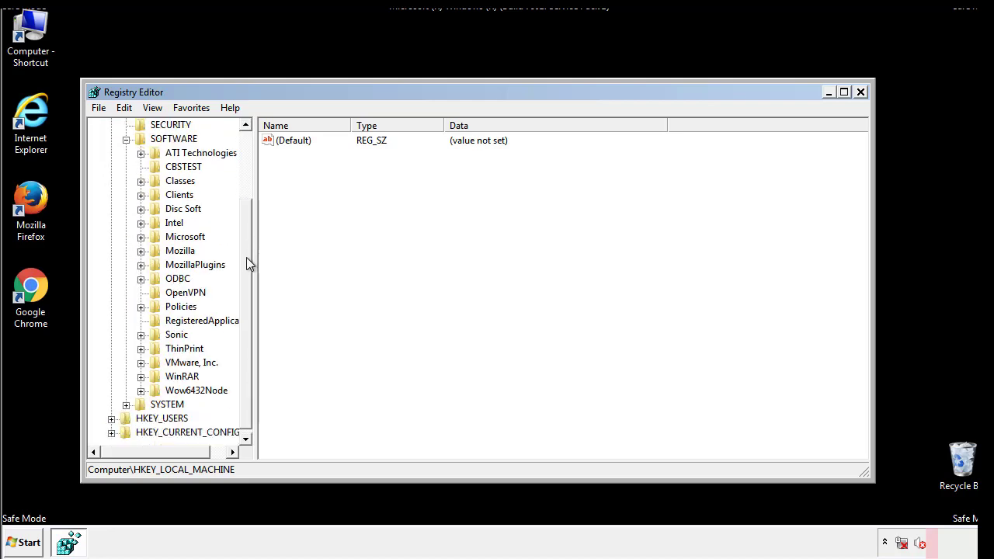
left_click(140, 237)
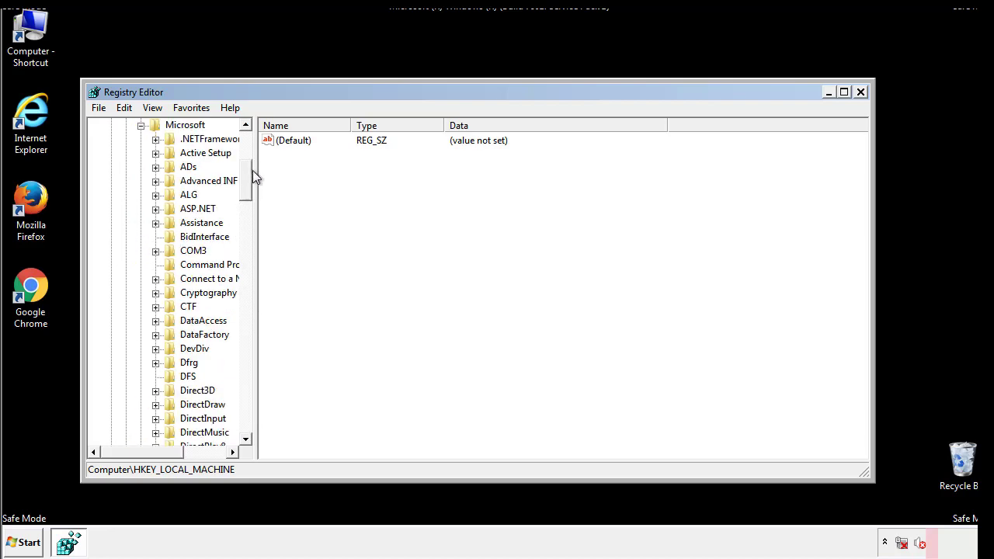
left_click_drag(245, 191, 247, 403)
left_click(156, 237)
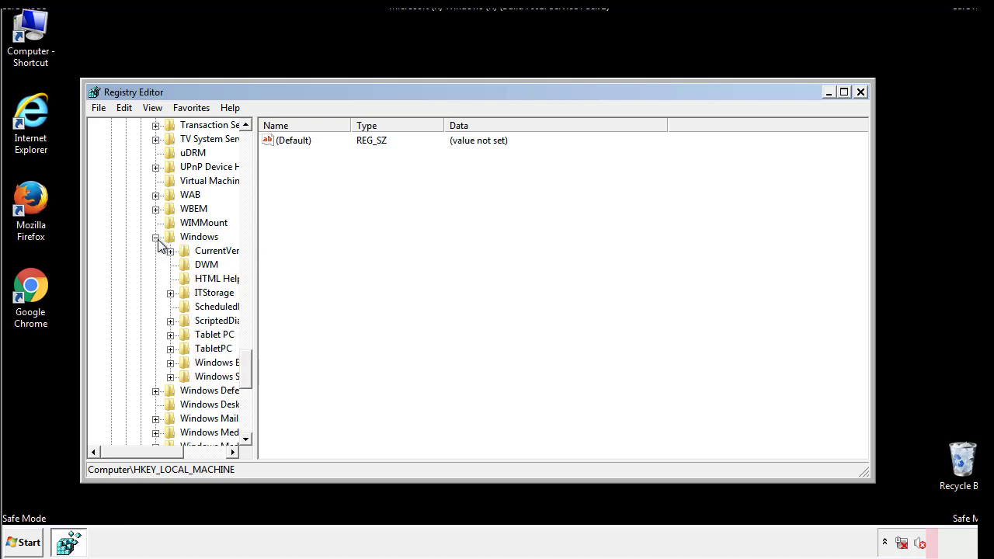
left_click_drag(136, 450, 159, 456)
left_click(128, 251)
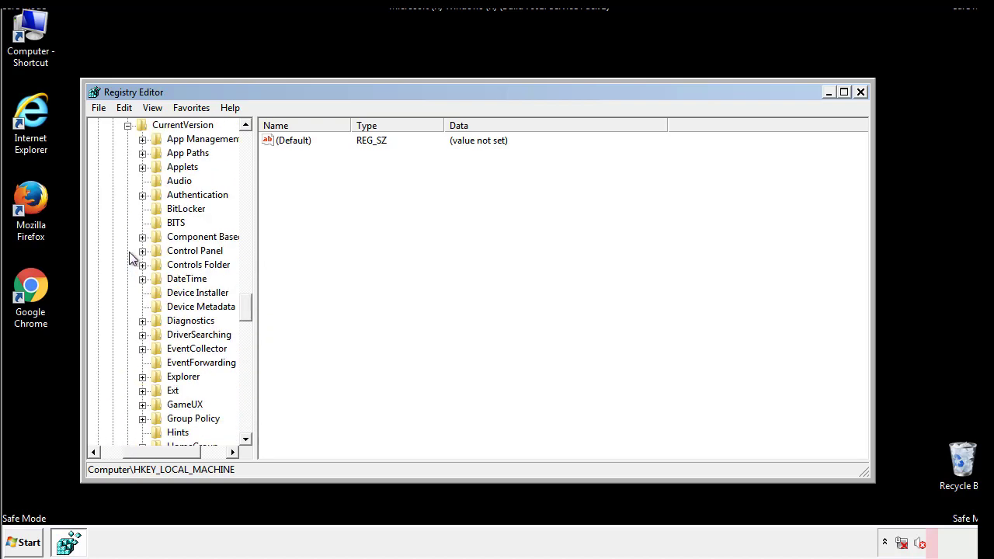
left_click_drag(252, 307, 246, 360)
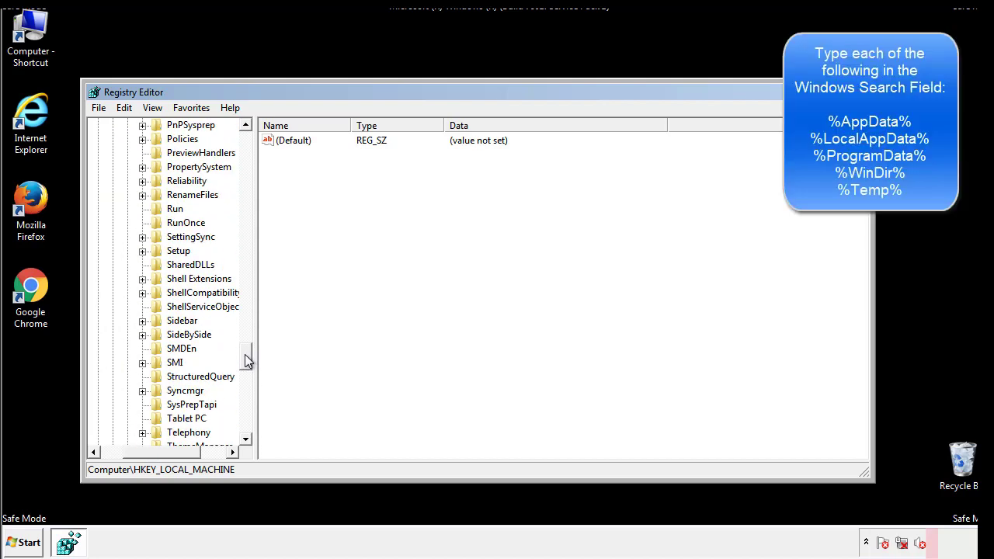
- Delete tappi.loc from HKLM Run, leaving only (Default) and VMware User Process
left_click(165, 211)
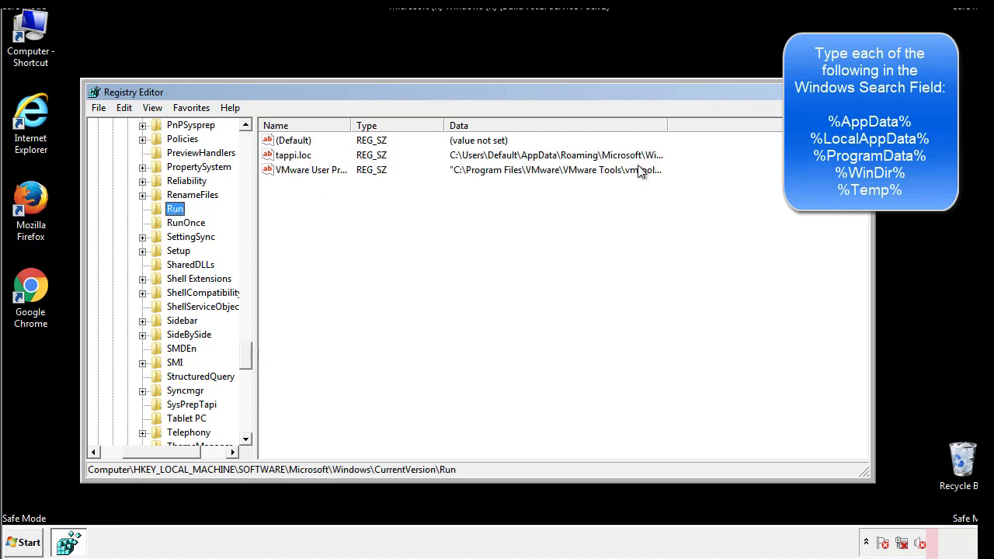
left_click(294, 160)
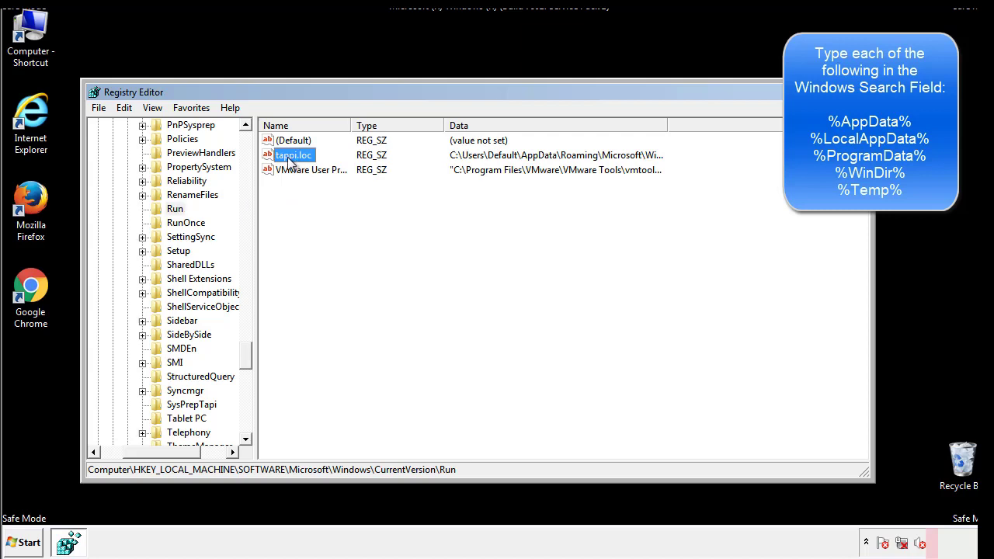
right_click(288, 159)
left_click(311, 200)
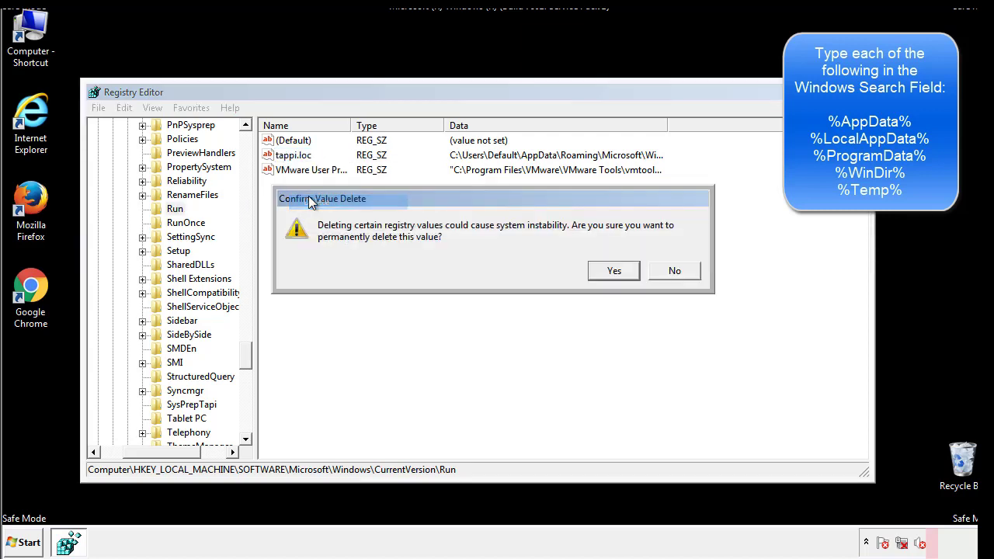
left_click(606, 277)
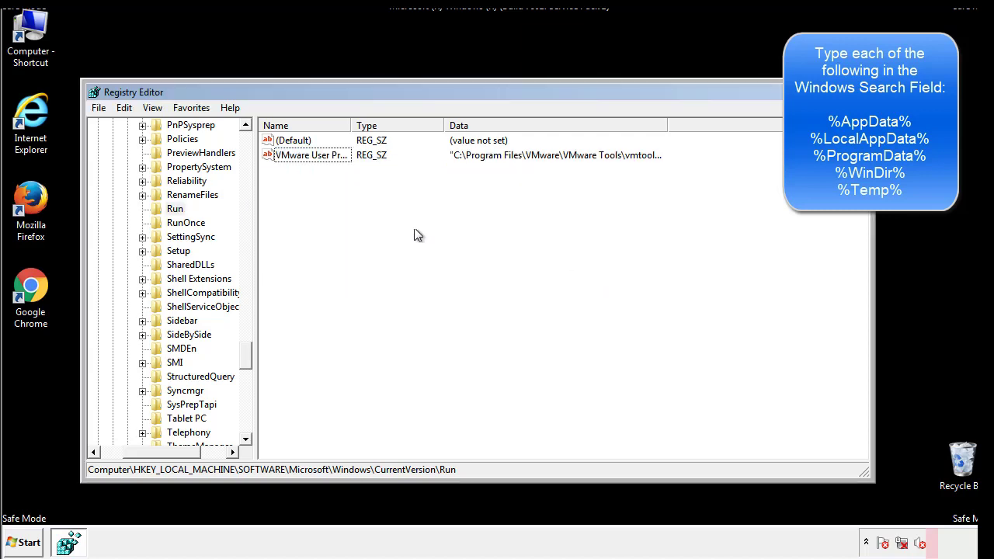
left_click_drag(245, 352, 246, 425)
left_click_drag(186, 444, 120, 462)
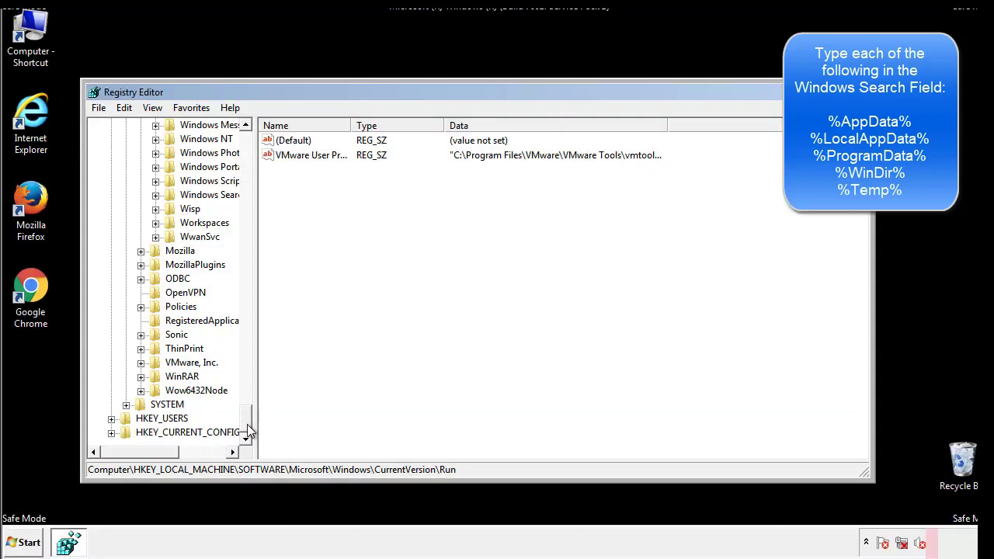
left_click_drag(248, 429, 253, 147)
- Collapse HKEY_LOCAL_MACHINE and expand HKEY_CURRENT_USER\Software\Microsoft\Windows\CurrentVersion
left_click(112, 167)
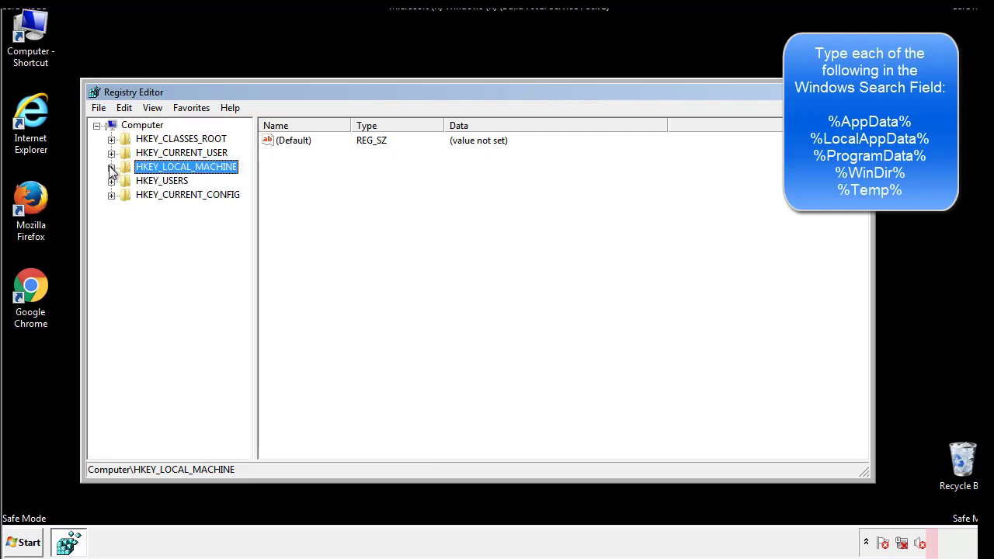
left_click(111, 153)
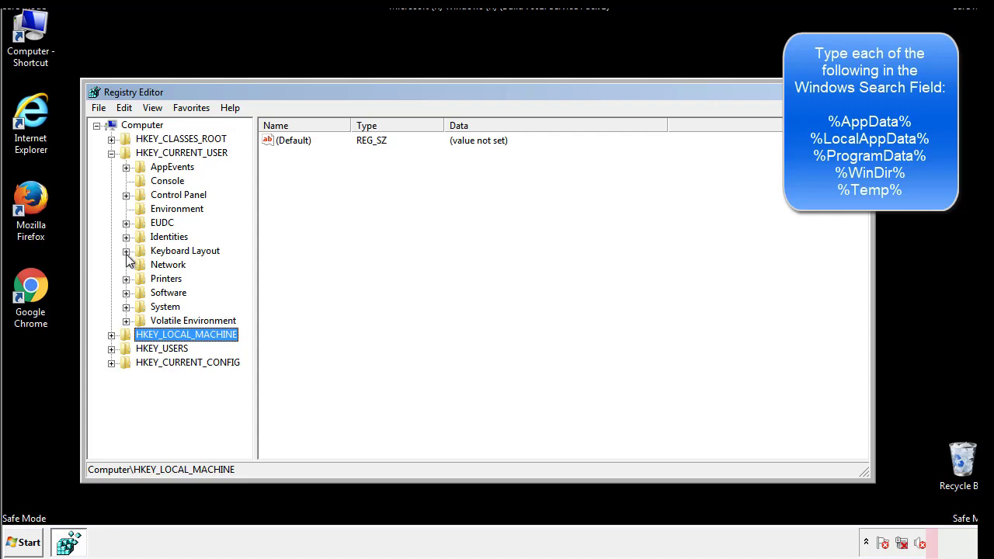
left_click(126, 295)
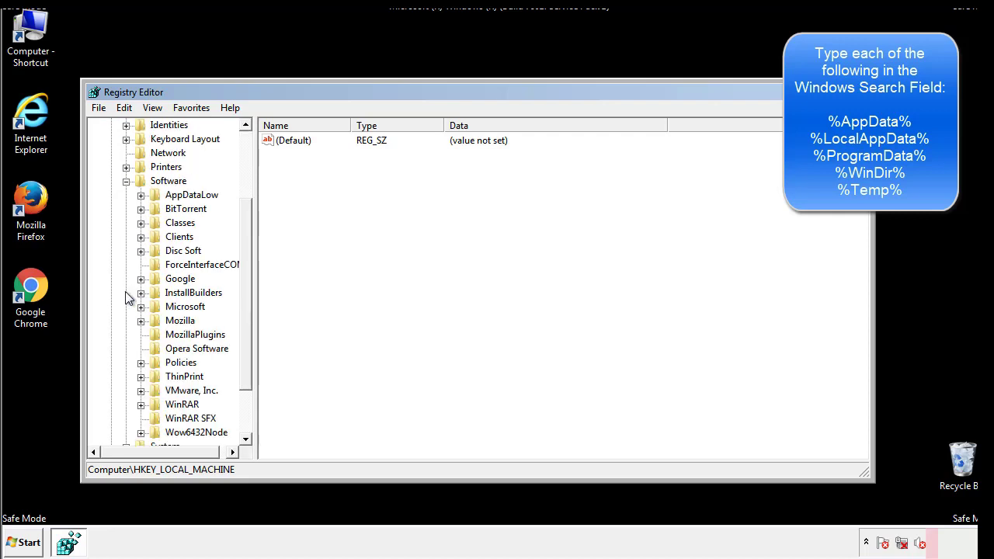
left_click_drag(244, 284, 244, 296)
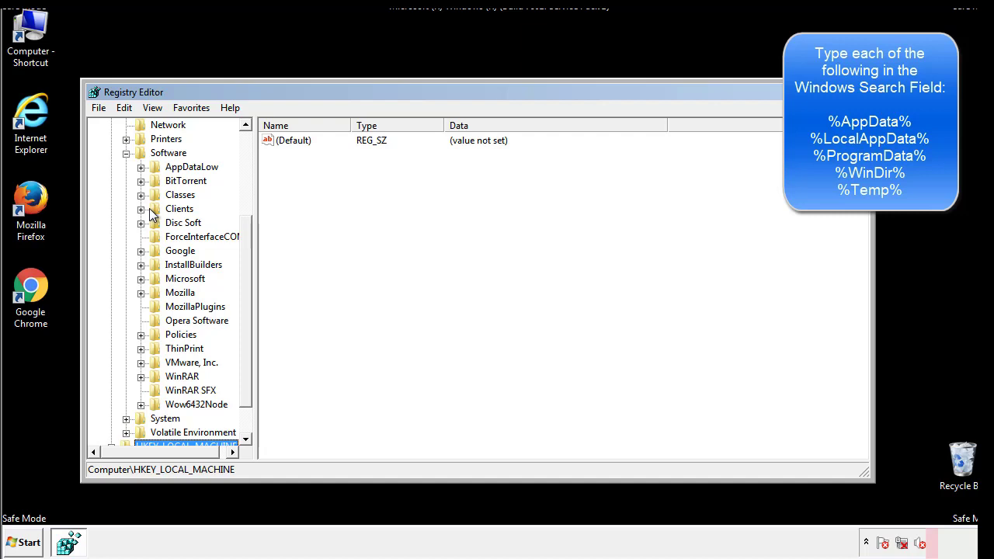
left_click(140, 279)
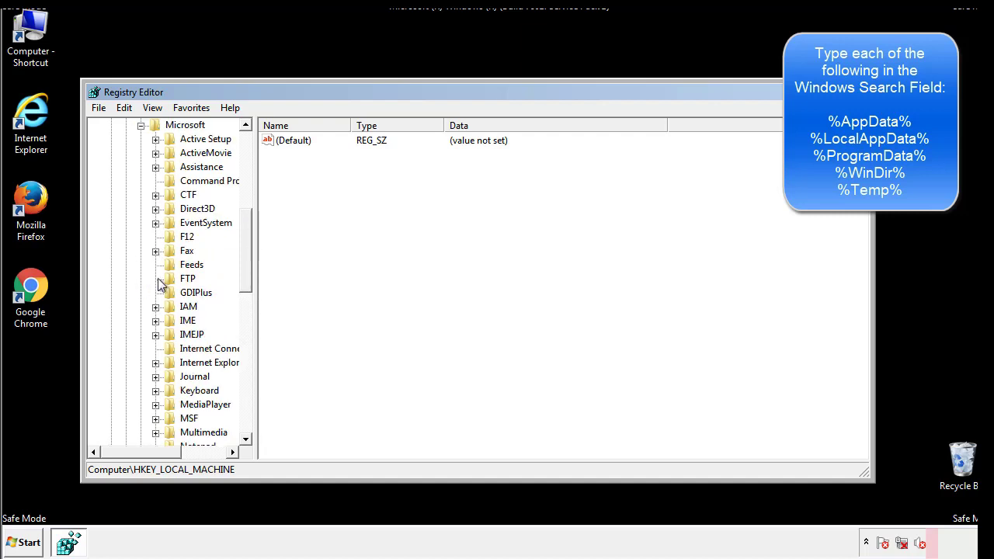
left_click_drag(244, 227, 247, 329)
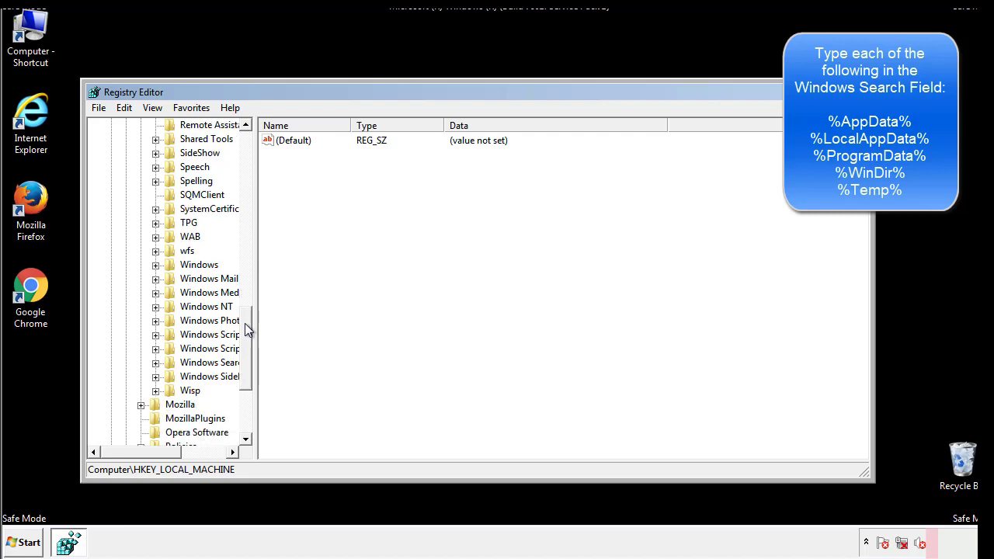
left_click(156, 265)
left_click(170, 279)
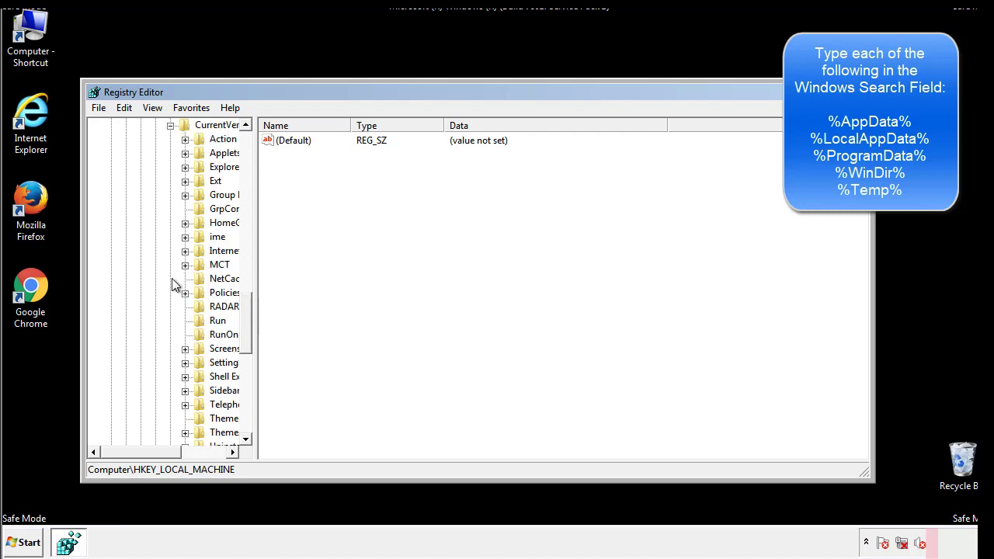
left_click_drag(150, 457, 175, 452)
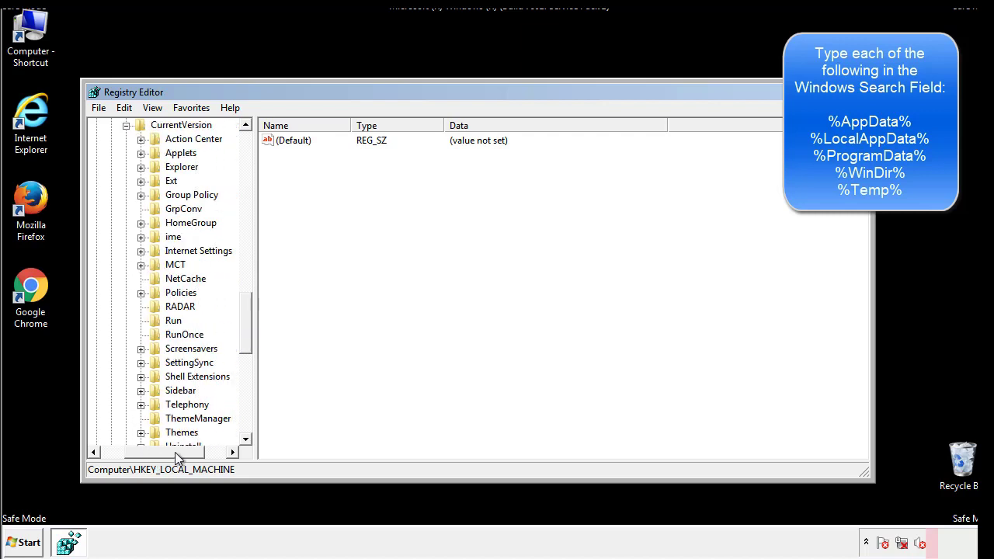
- Inspect the user Run key, holding only (Default) and DAEMON Tools Lite, then collapse Windows
left_click(170, 318)
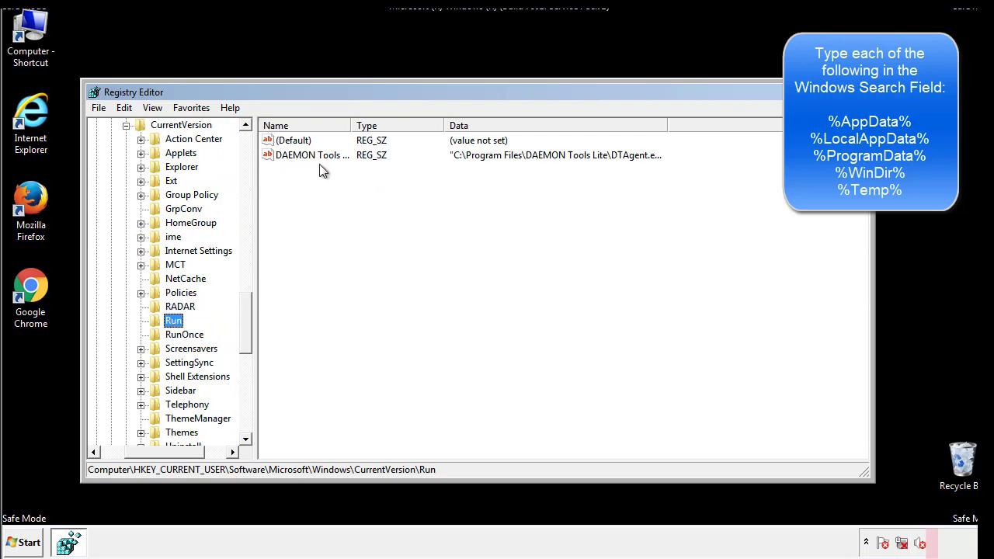
left_click(425, 182)
left_click_drag(292, 226, 322, 176)
left_click_drag(165, 450, 145, 451)
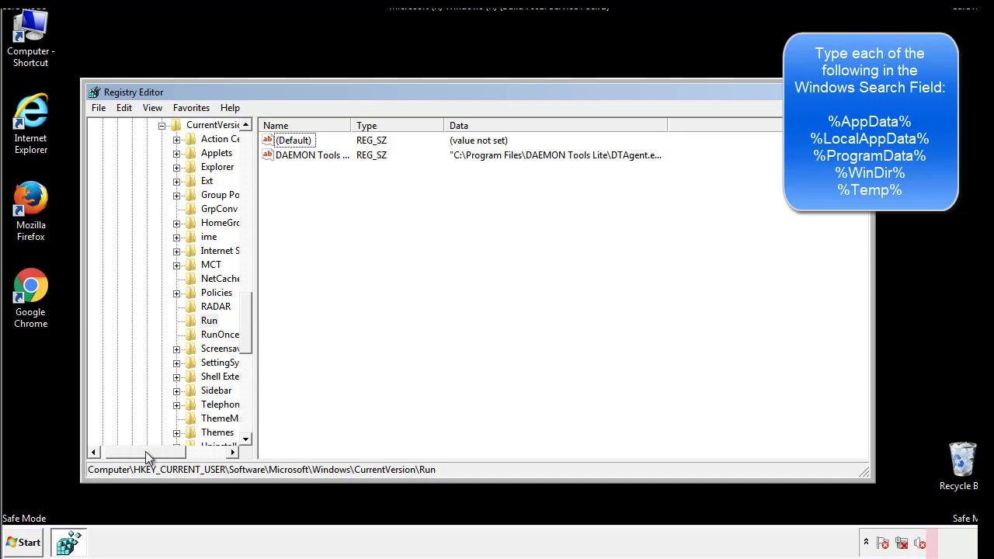
left_click_drag(251, 337, 245, 325)
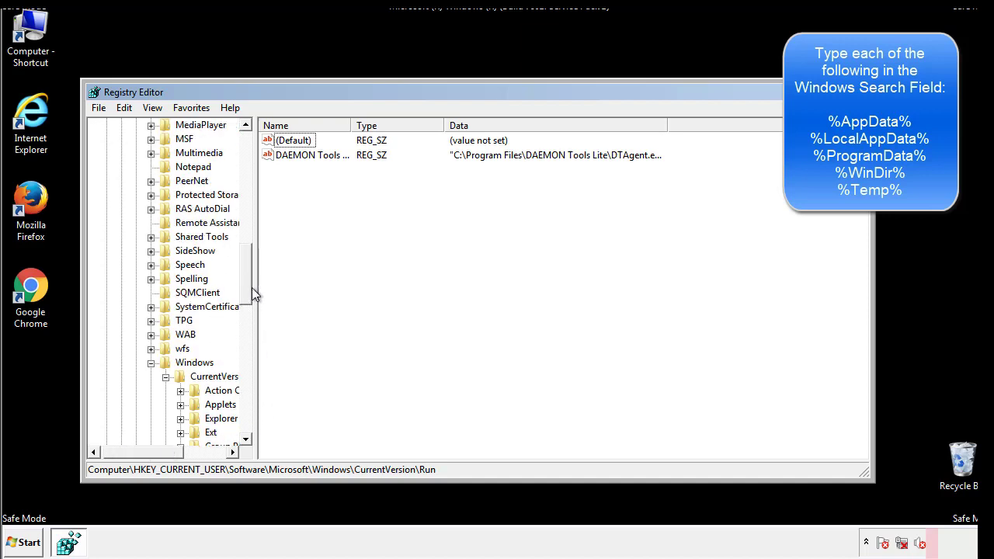
left_click(152, 364)
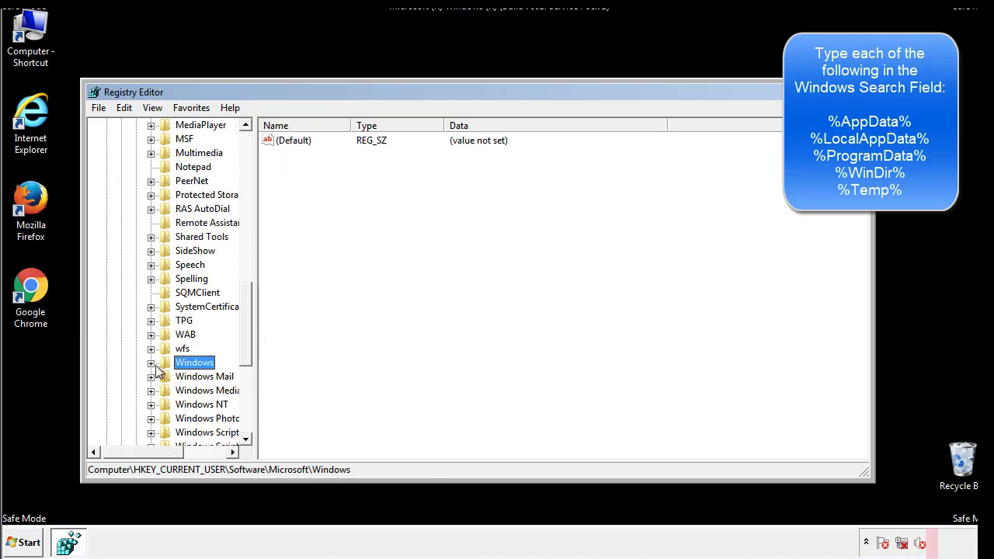
left_click_drag(249, 346, 250, 191)
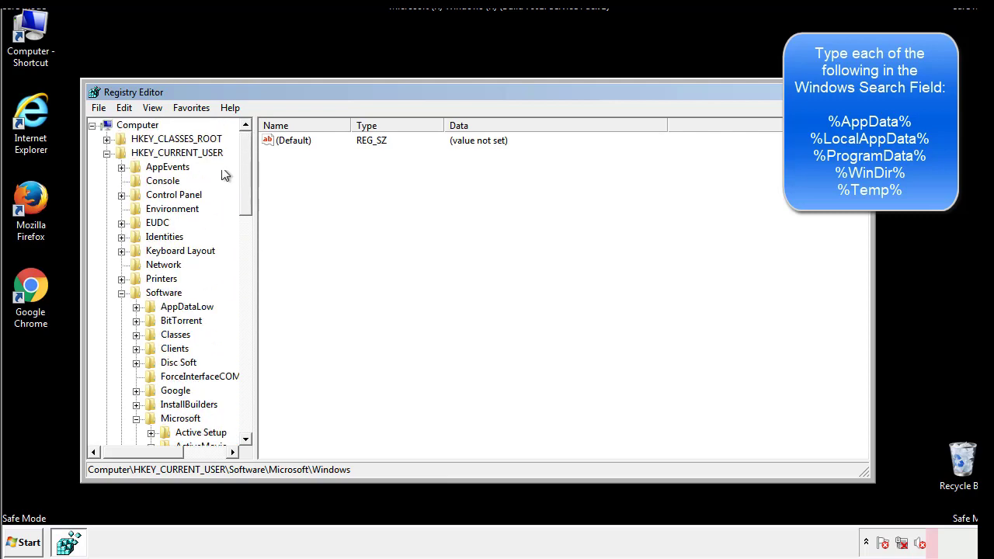
- Search the registry for %temp% with Edit > Find
left_click(125, 108)
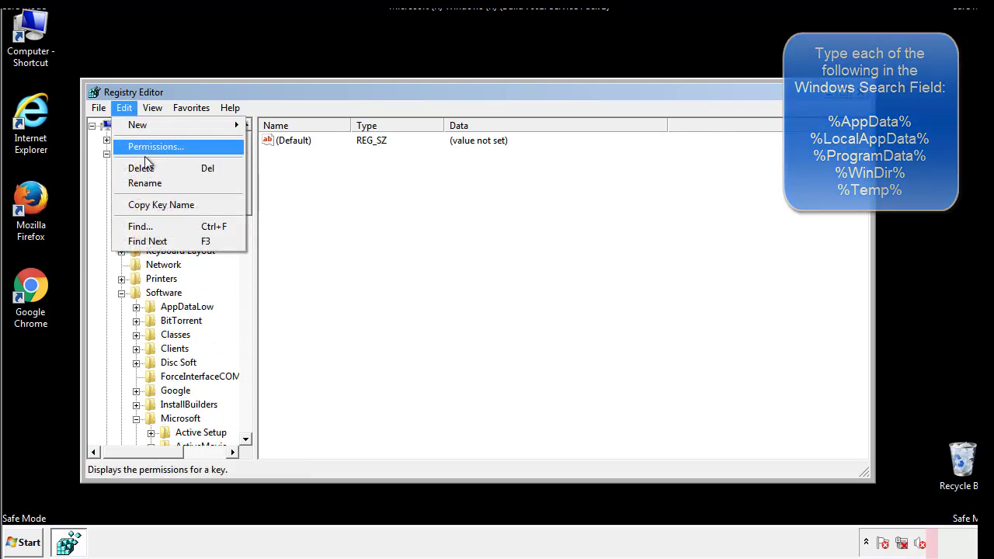
left_click(139, 226)
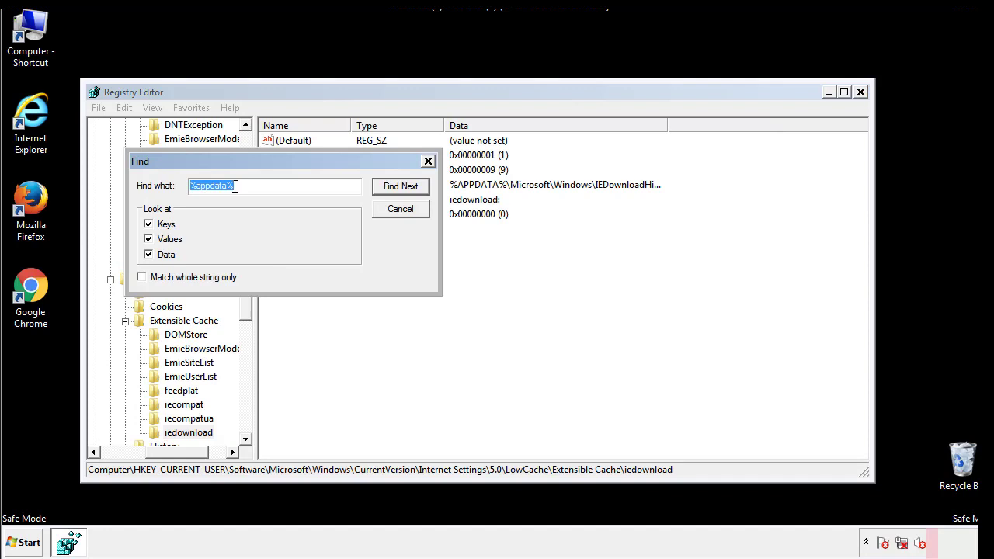
type("%temp%")
key("Return")
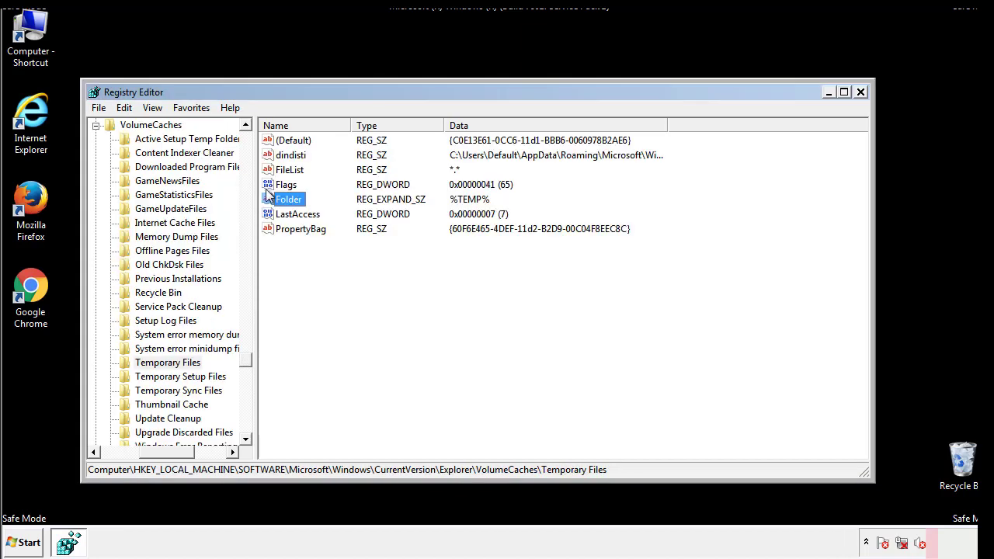
- Delete all values in the Temporary Files key, including dindisti, leaving only (Default)
left_click(405, 270)
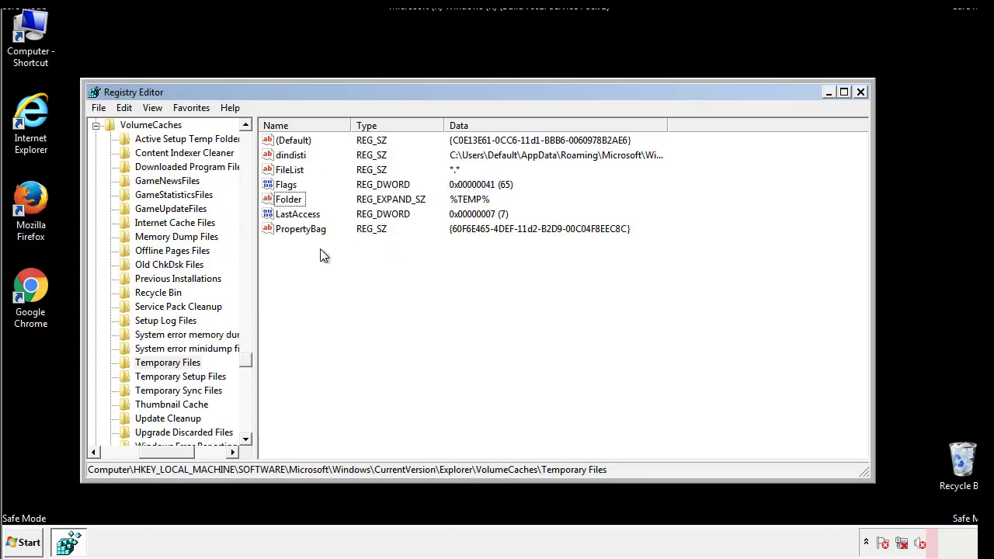
left_click_drag(320, 251, 282, 146)
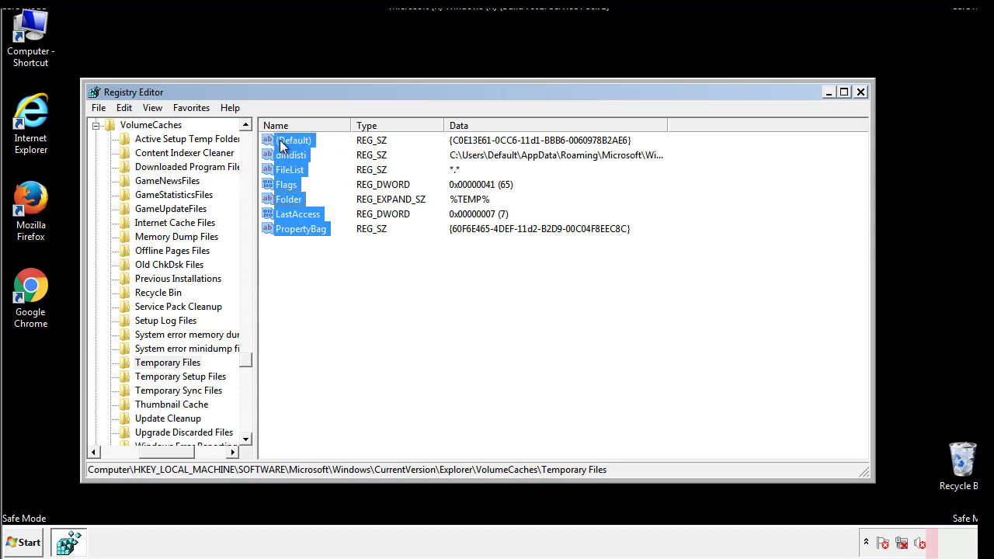
right_click(281, 146)
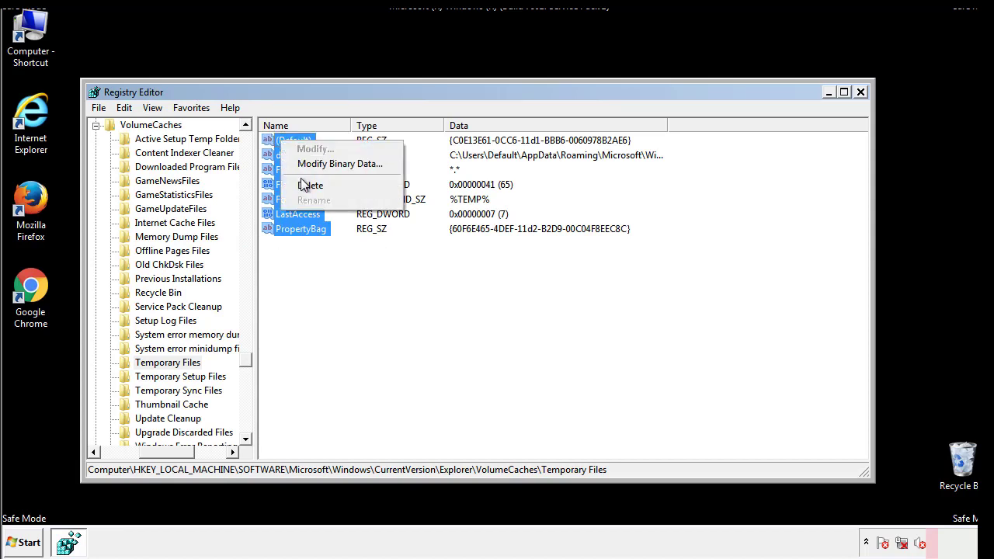
left_click(303, 186)
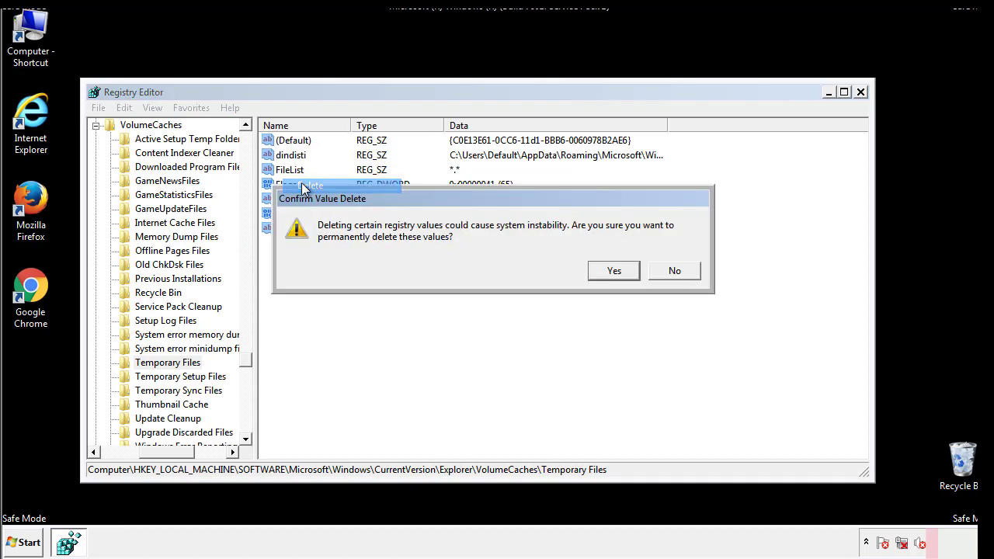
left_click(612, 271)
left_click(347, 191)
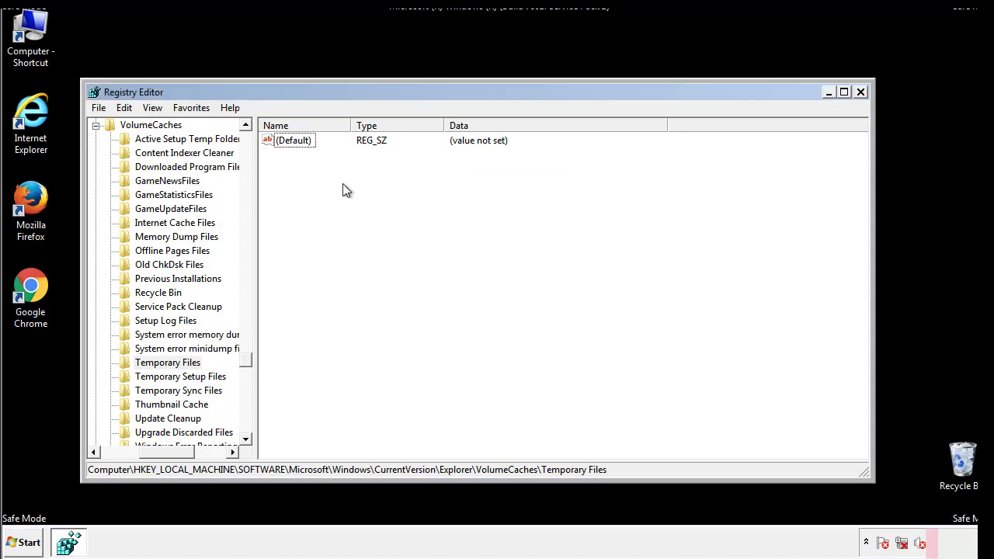
- Close Registry Editor and relaunch System Configuration via msconfig
left_click(862, 92)
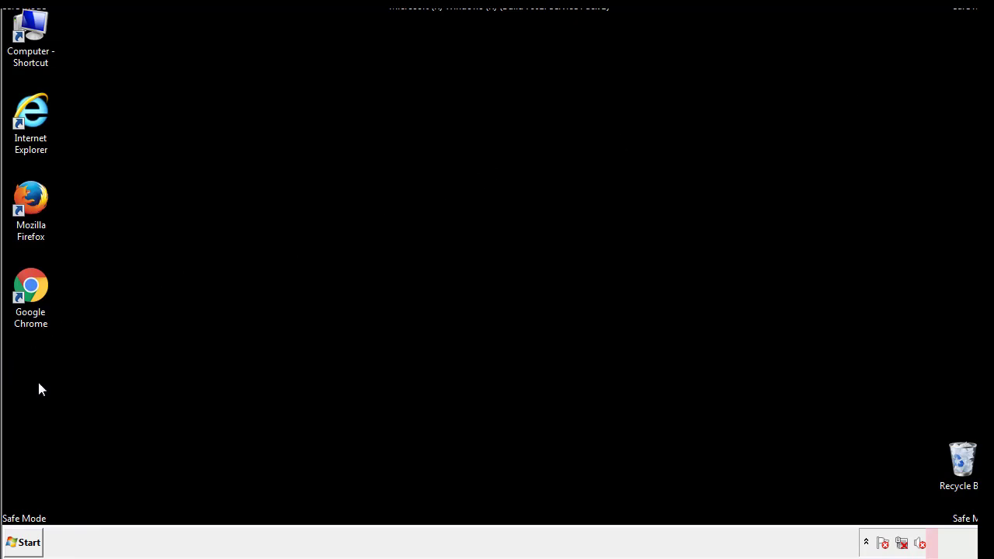
left_click(22, 544)
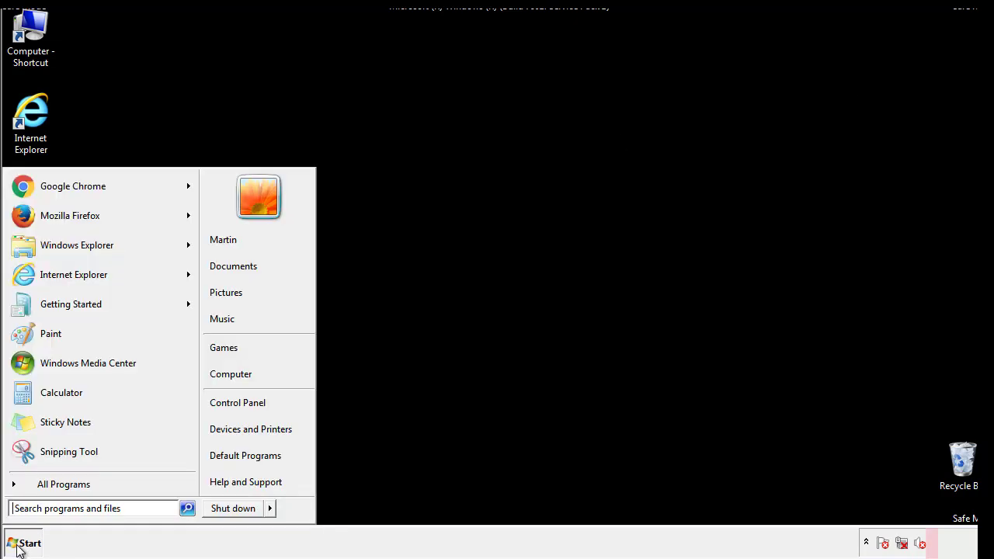
left_click(53, 508)
type("mscon")
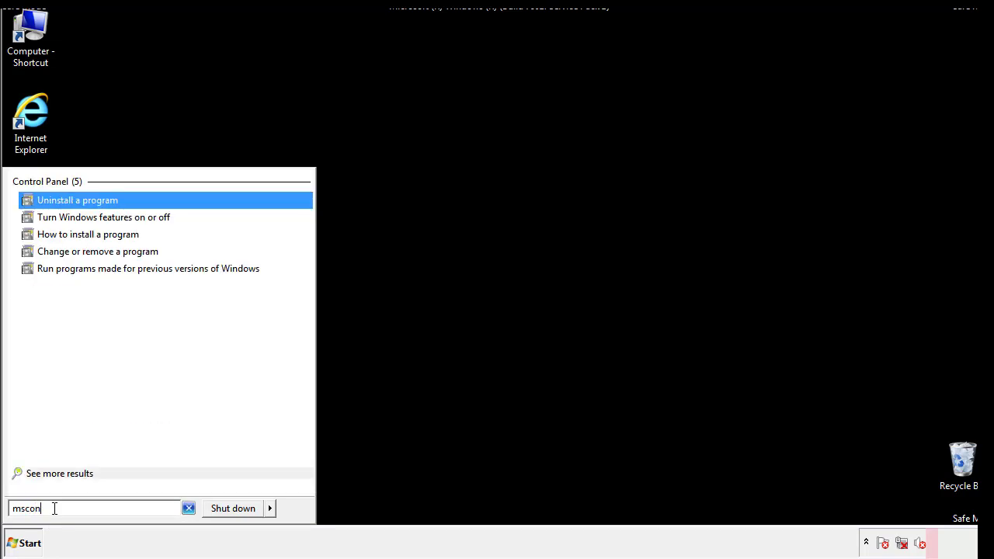
type("fig")
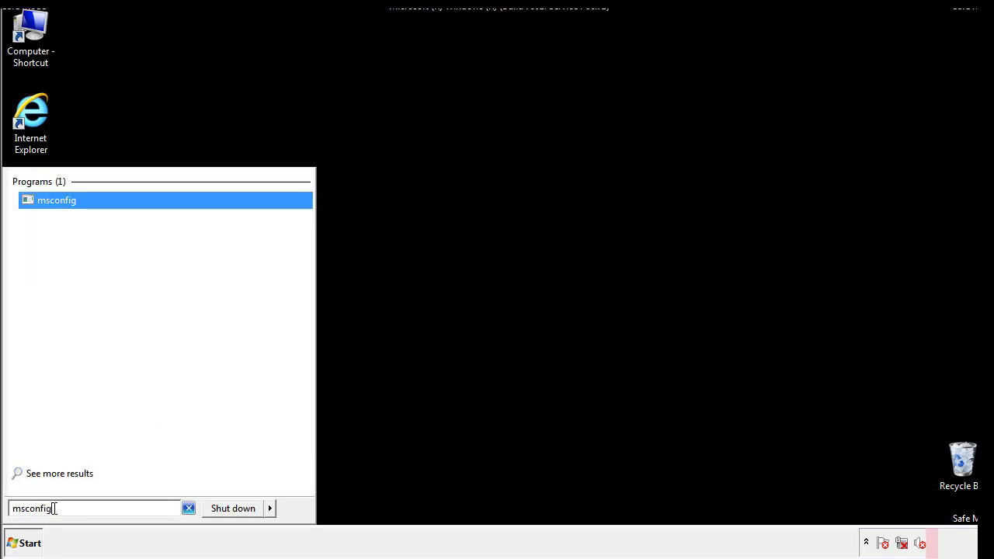
key("Return")
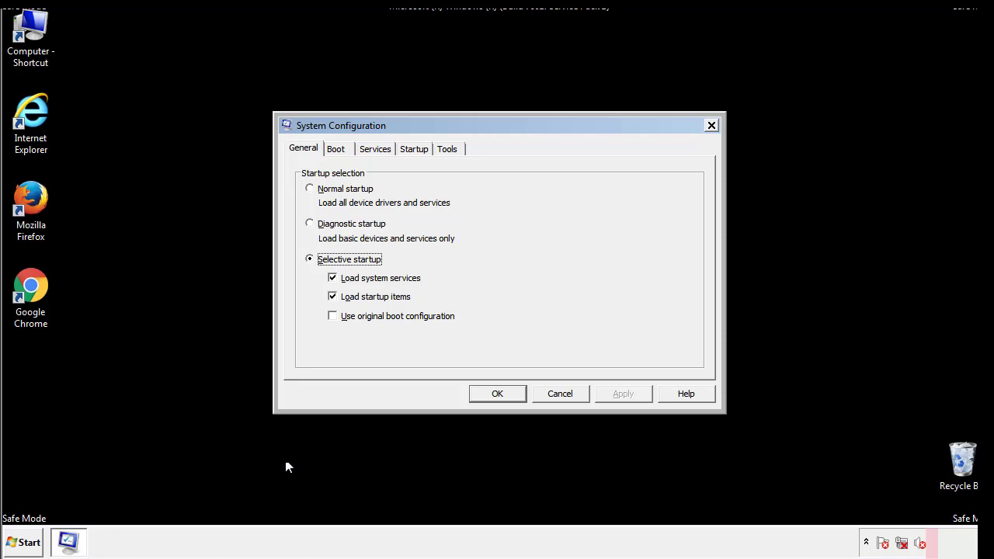
- Uncheck Safe boot on the Boot tab, apply and close System Configuration, then restart now
left_click(339, 149)
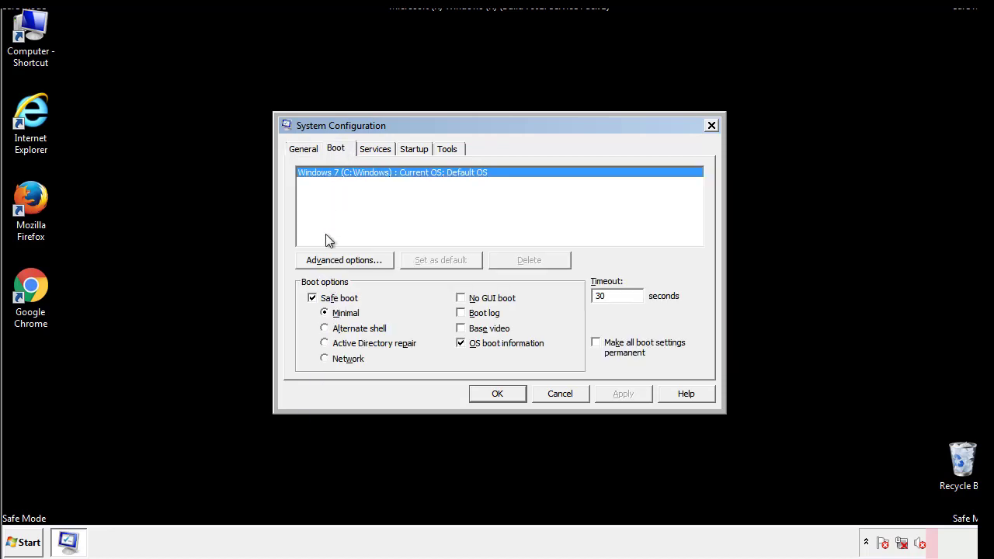
left_click(314, 301)
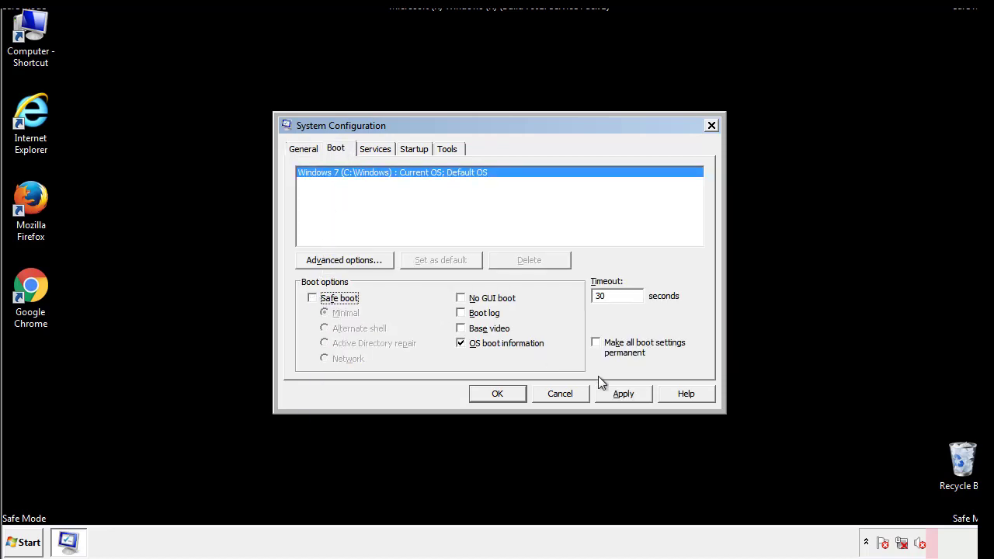
left_click(625, 393)
left_click(497, 394)
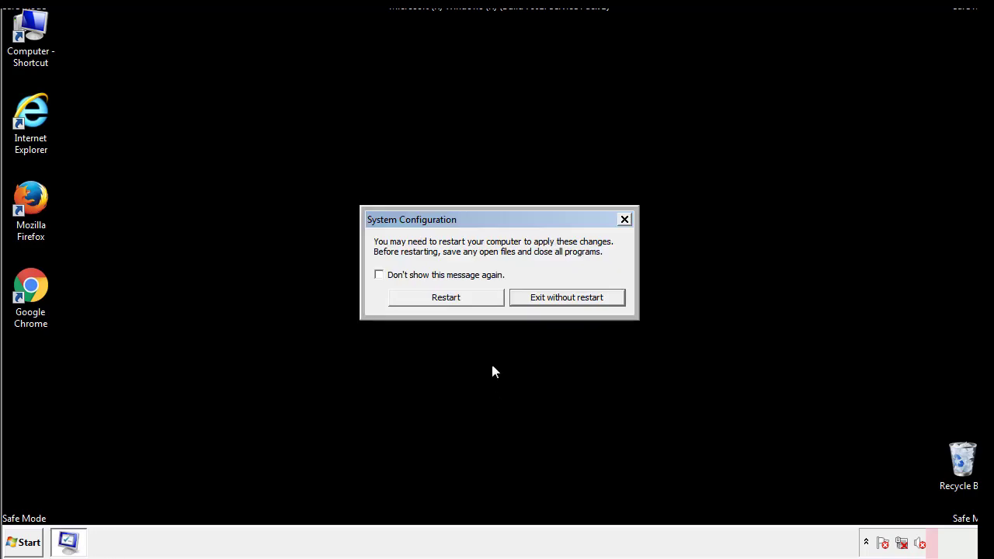
left_click(460, 303)
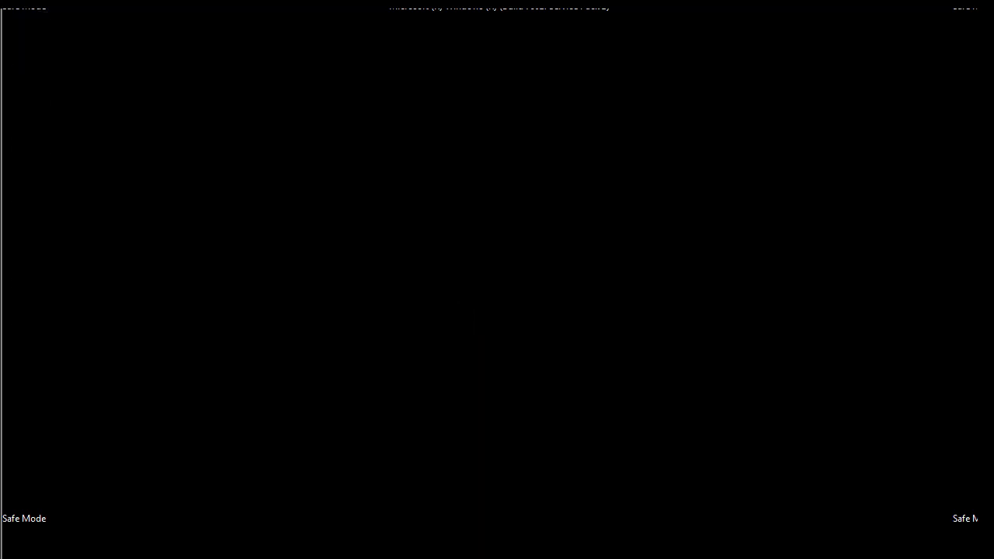